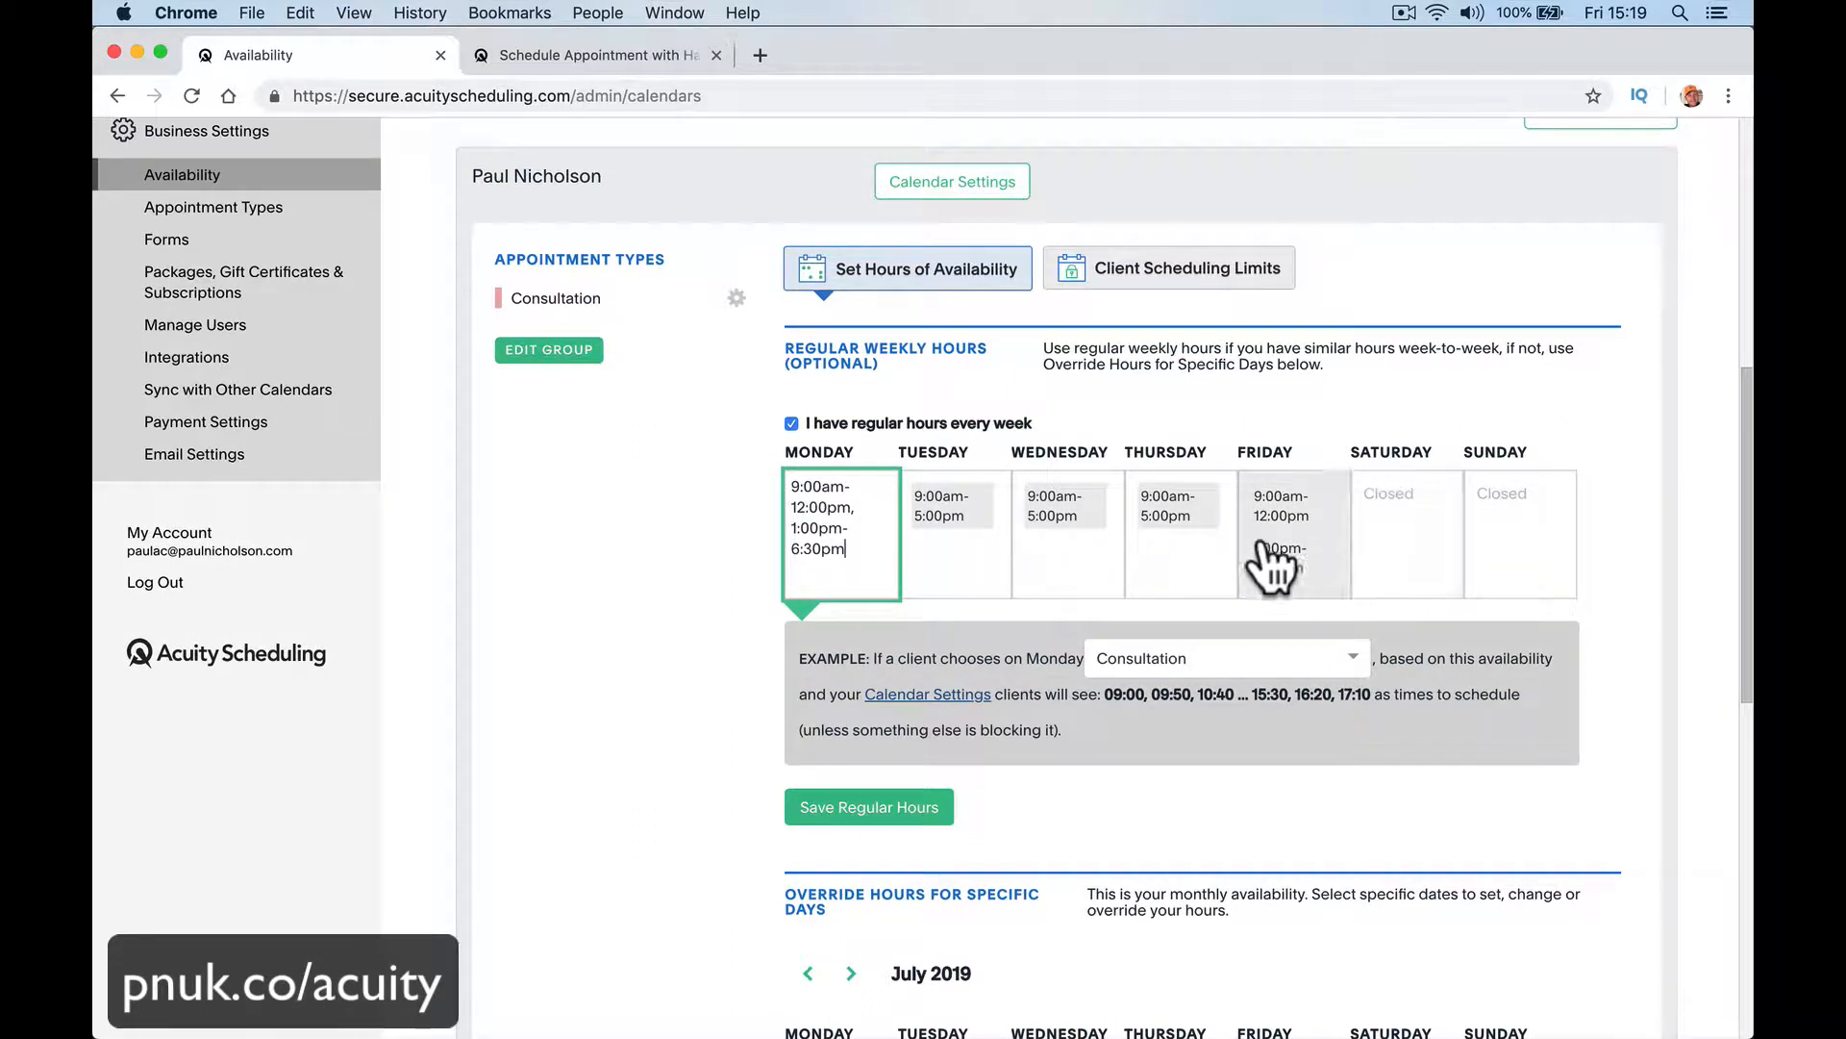
Step: Set Monday's regular hours to 09:00-11:00 and 16:00-18:30
click(811, 508)
key(Left)
key(BackSpace)
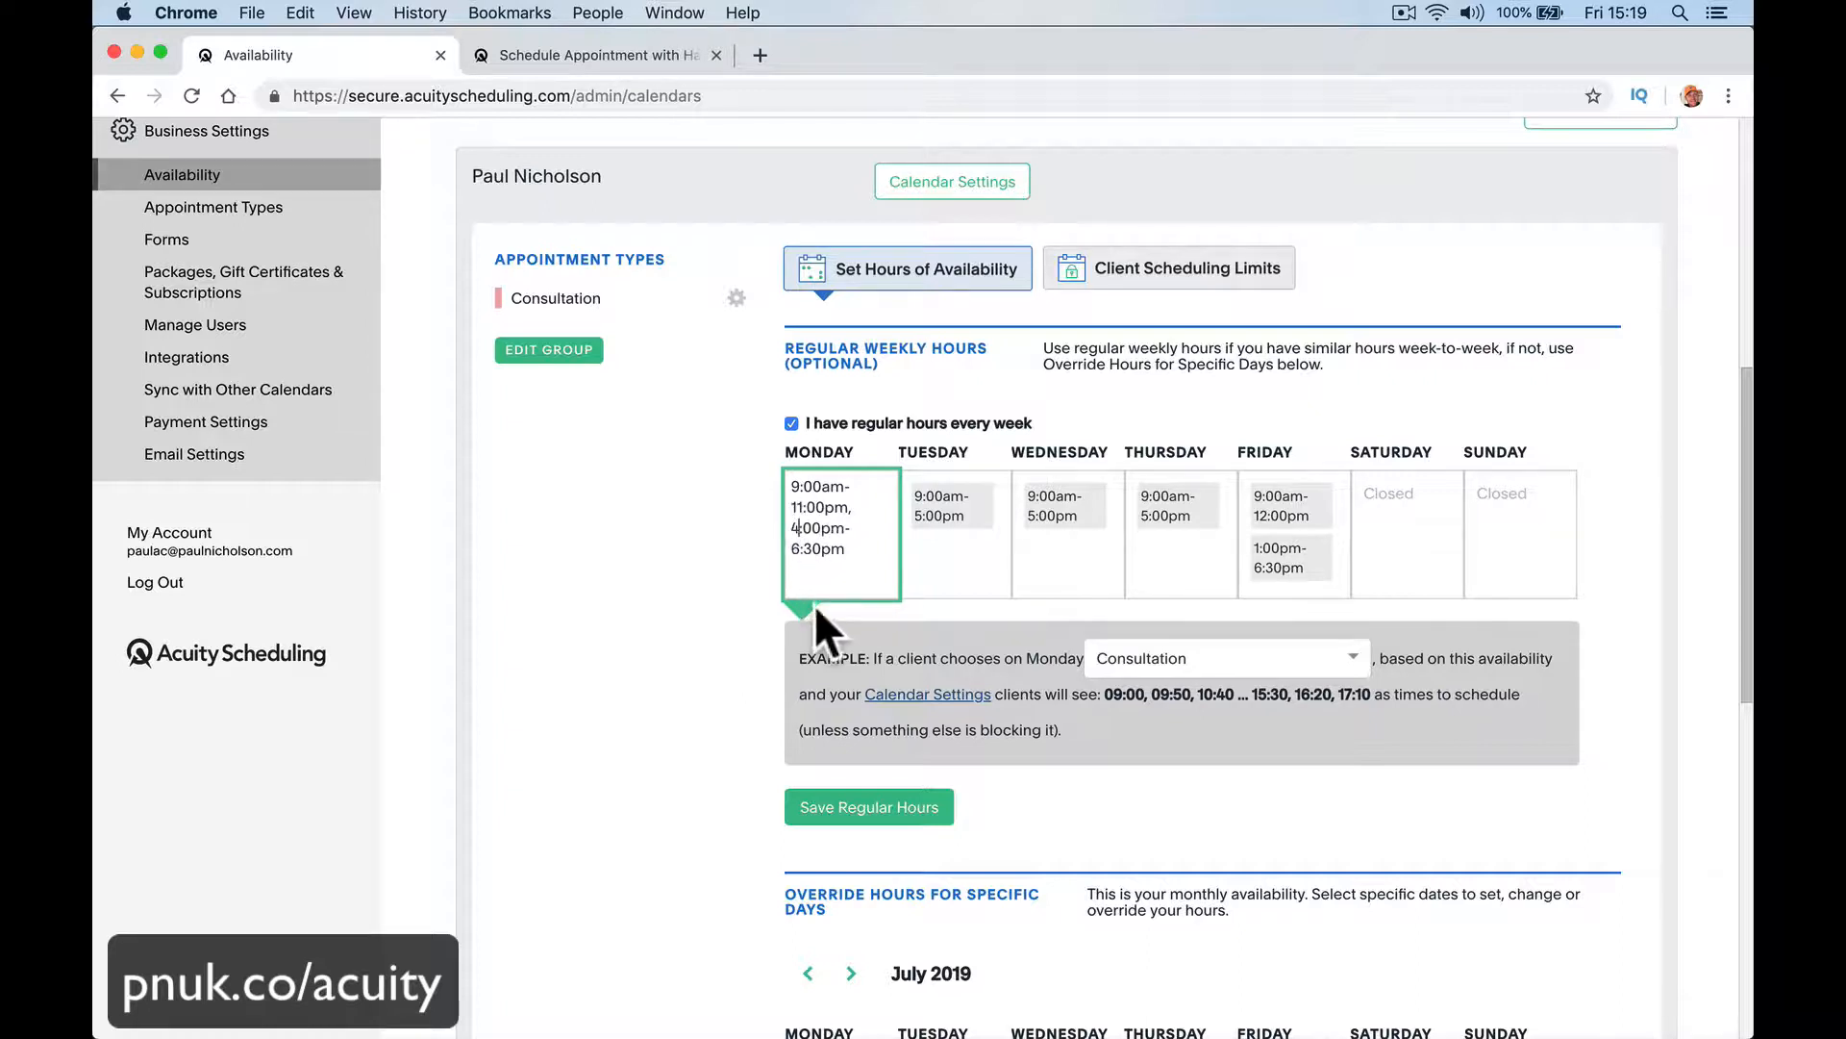
click(922, 575)
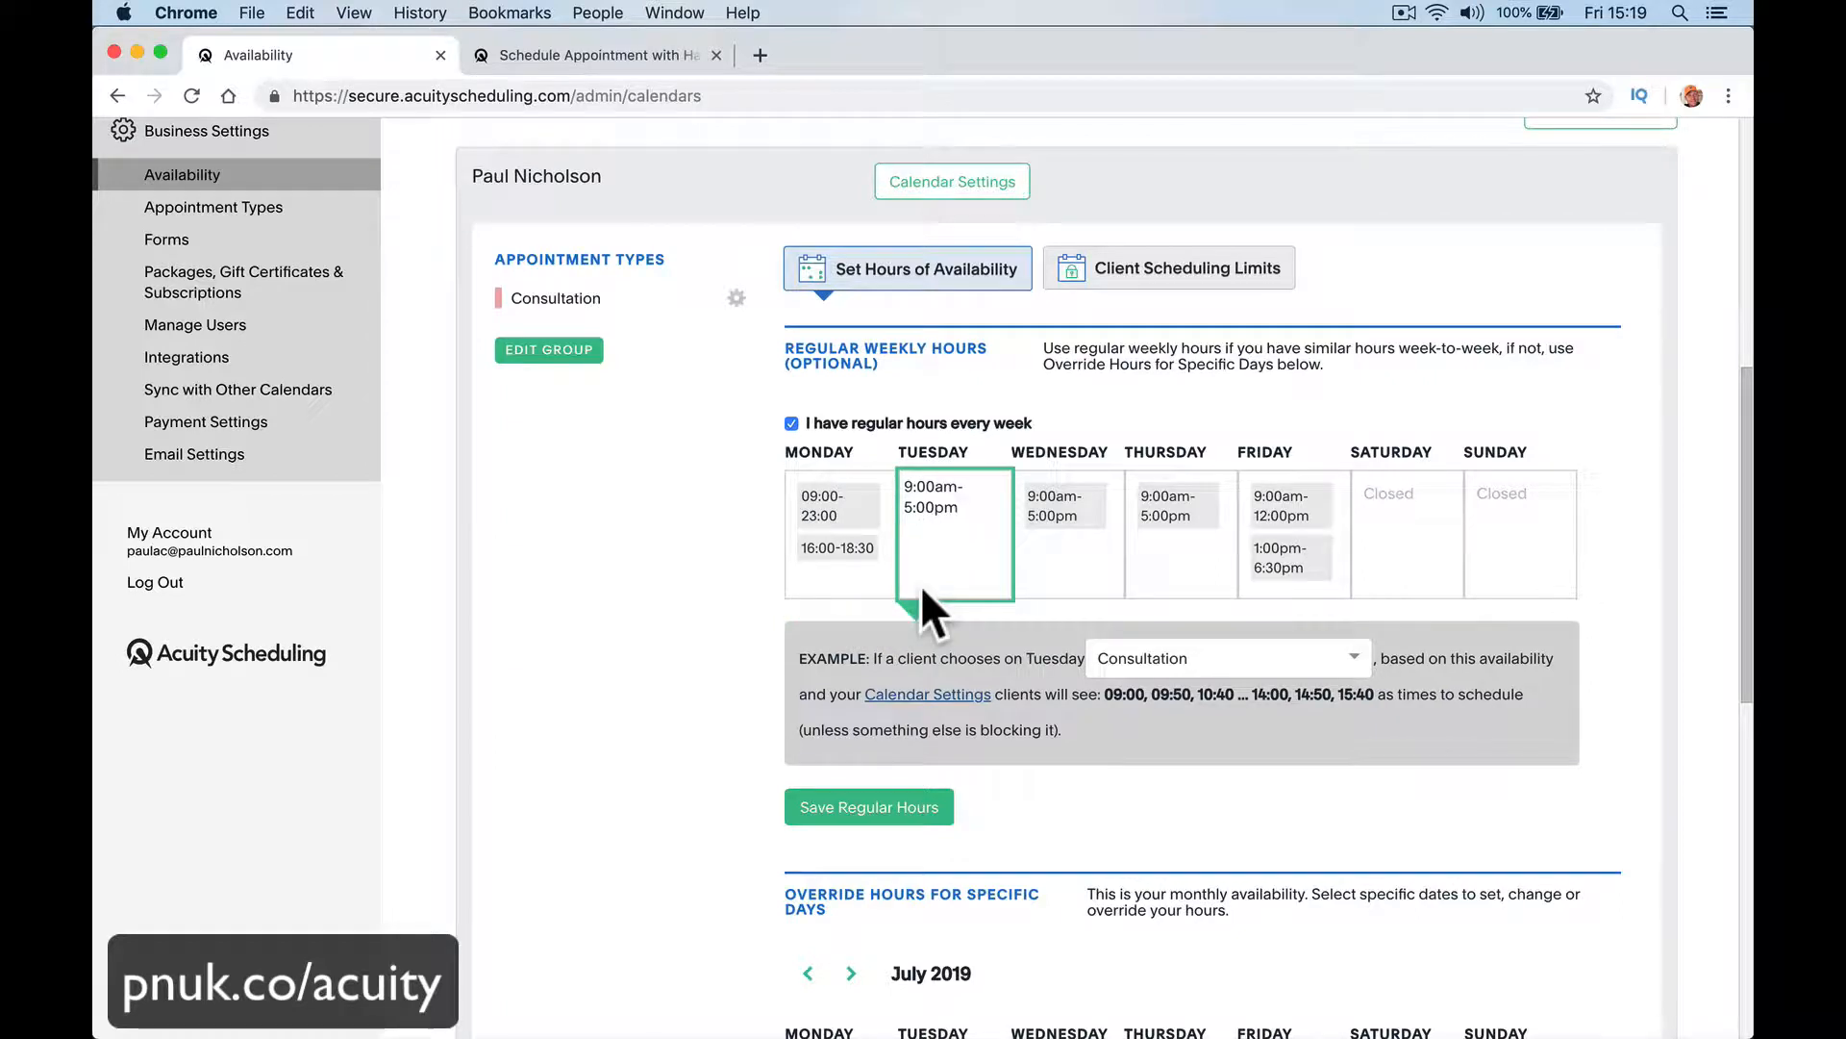
double_click(819, 531)
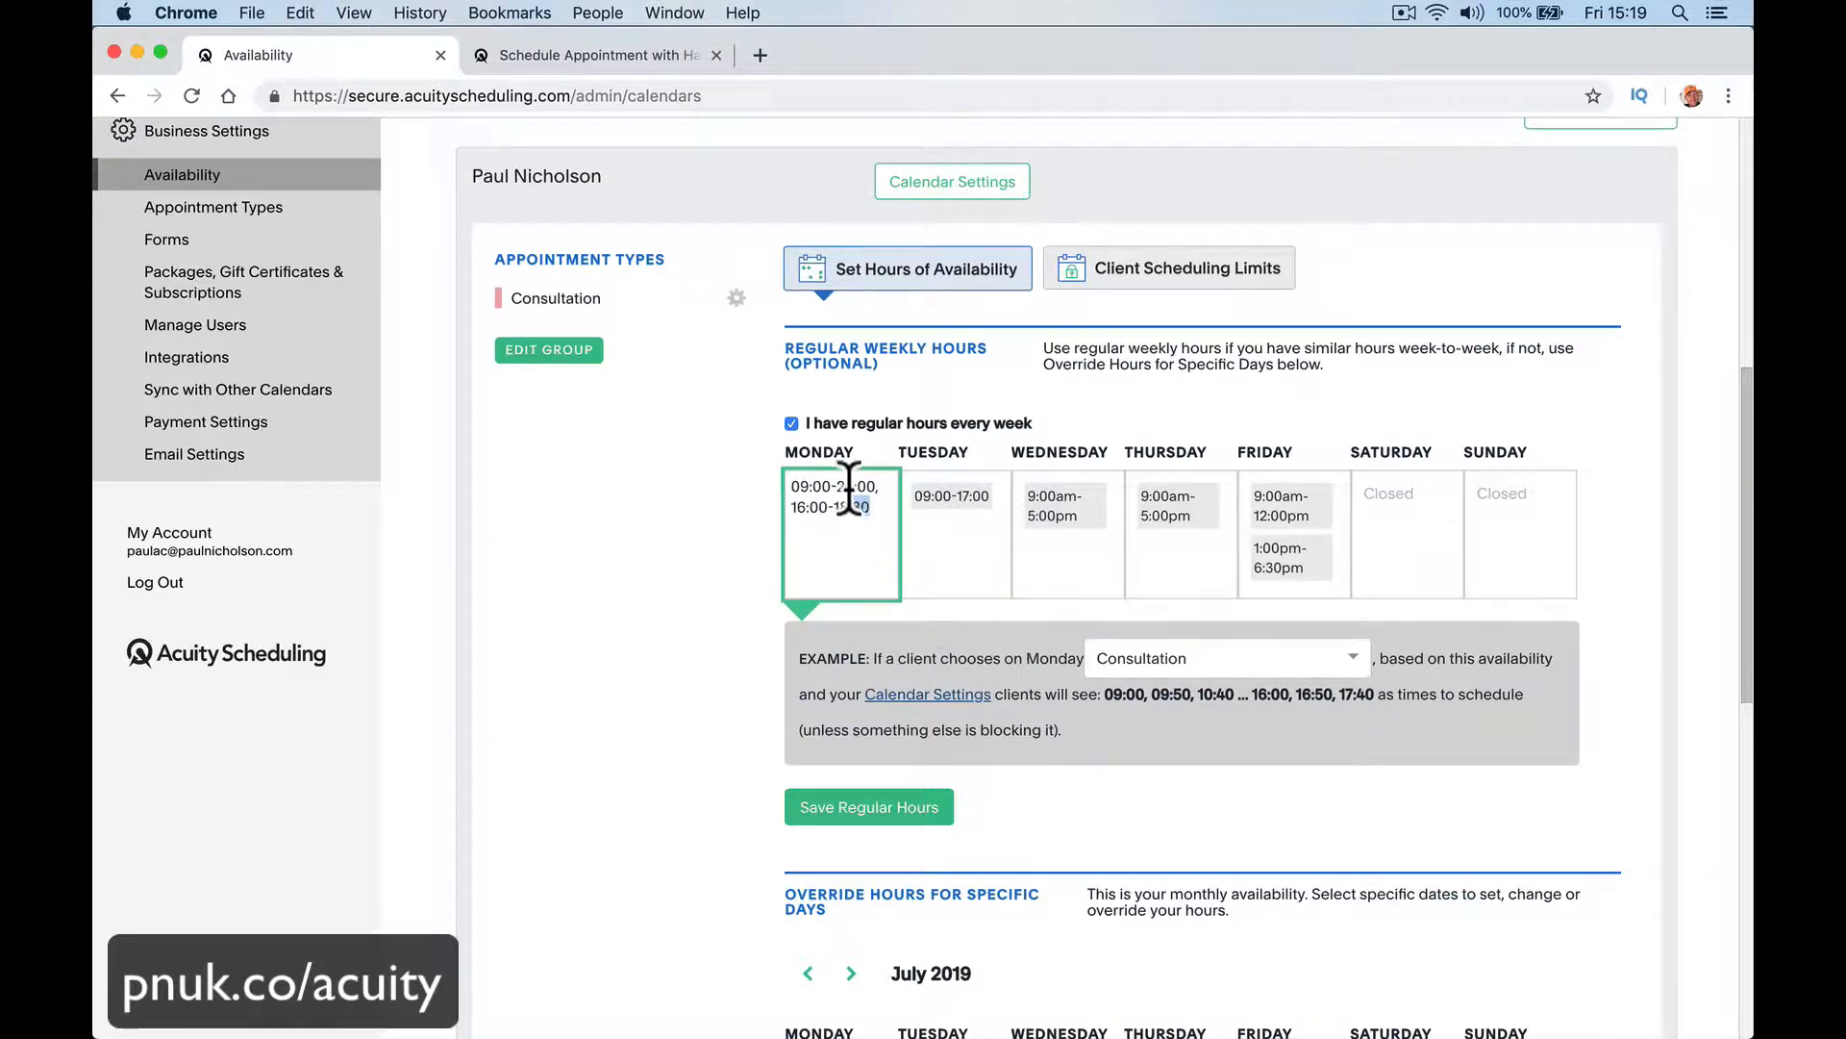
click(851, 488)
key(BackSpace)
key(BackSpace)
text(11)
click(970, 582)
Step: Copy Monday's hours and use them to replace Tuesday's regular hours
click(879, 536)
key(super+a)
key(super+c)
click(956, 536)
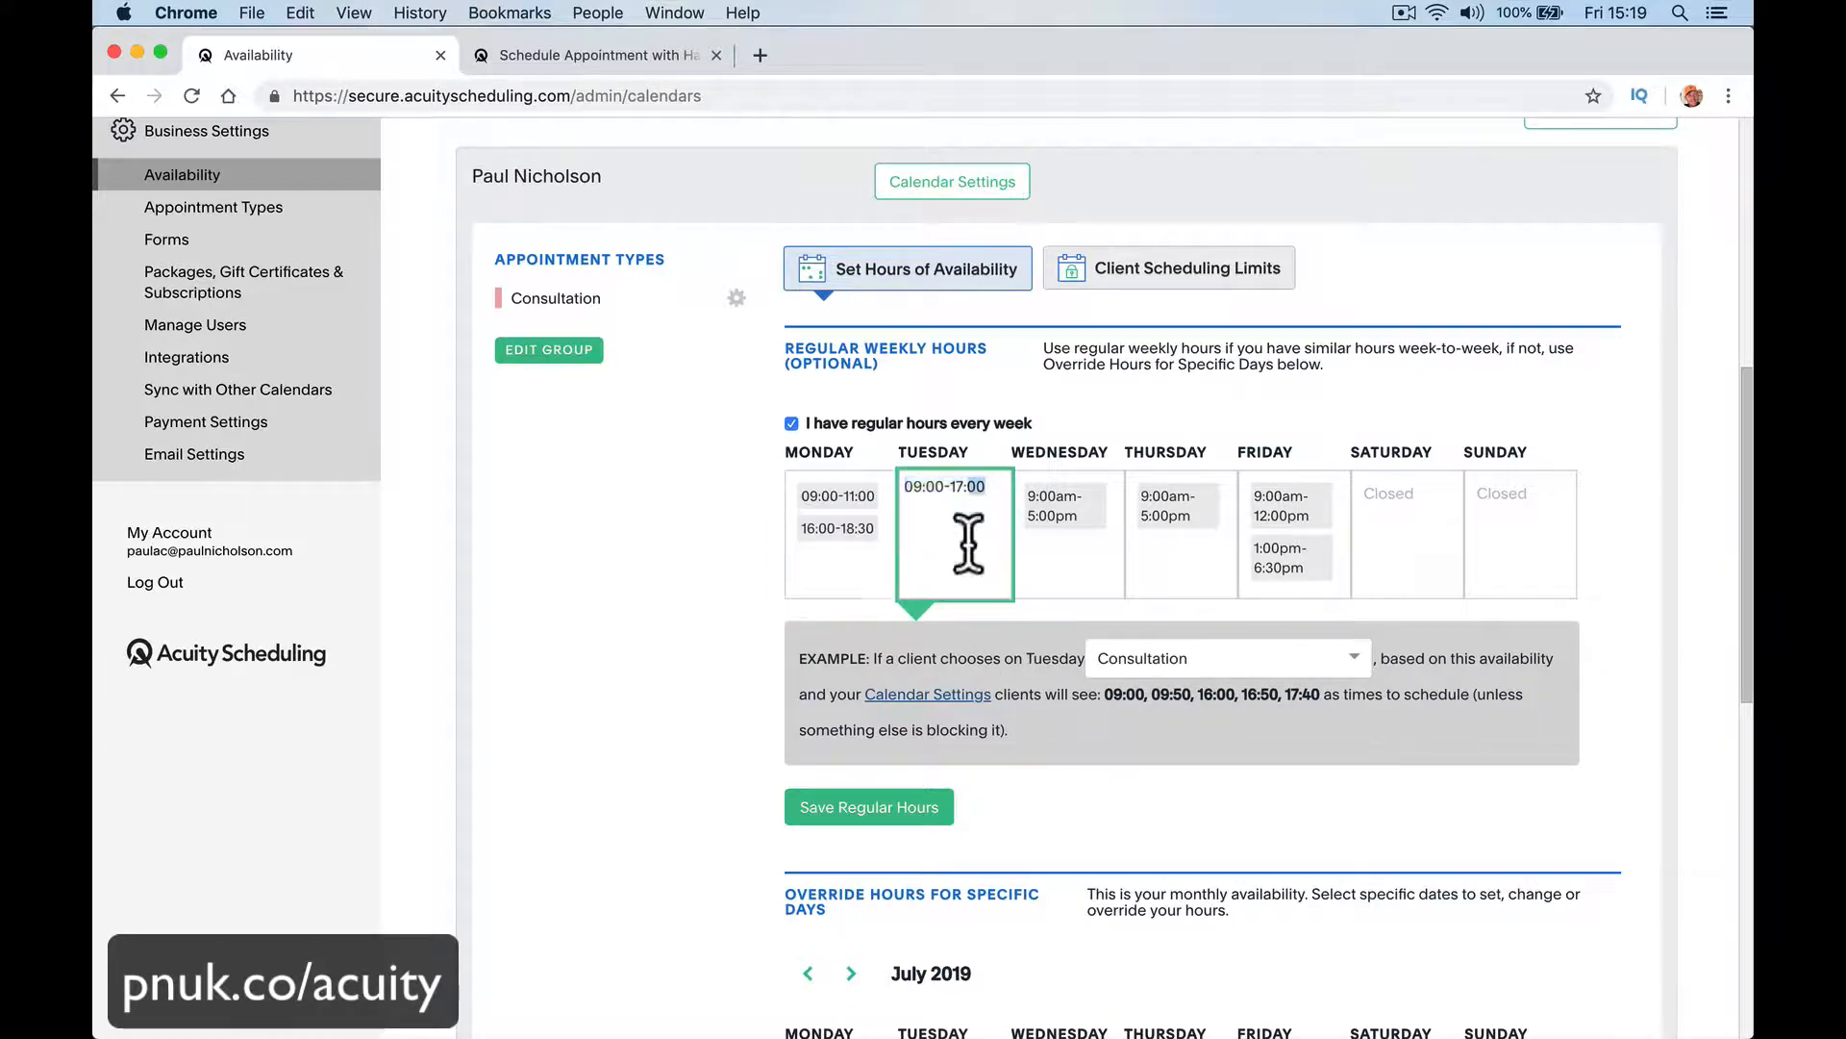
key(super+a)
key(super+v)
Step: Replace Wednesday's hours with the copied ones and remove the morning block, leaving only 16:00-18:30
click(1033, 558)
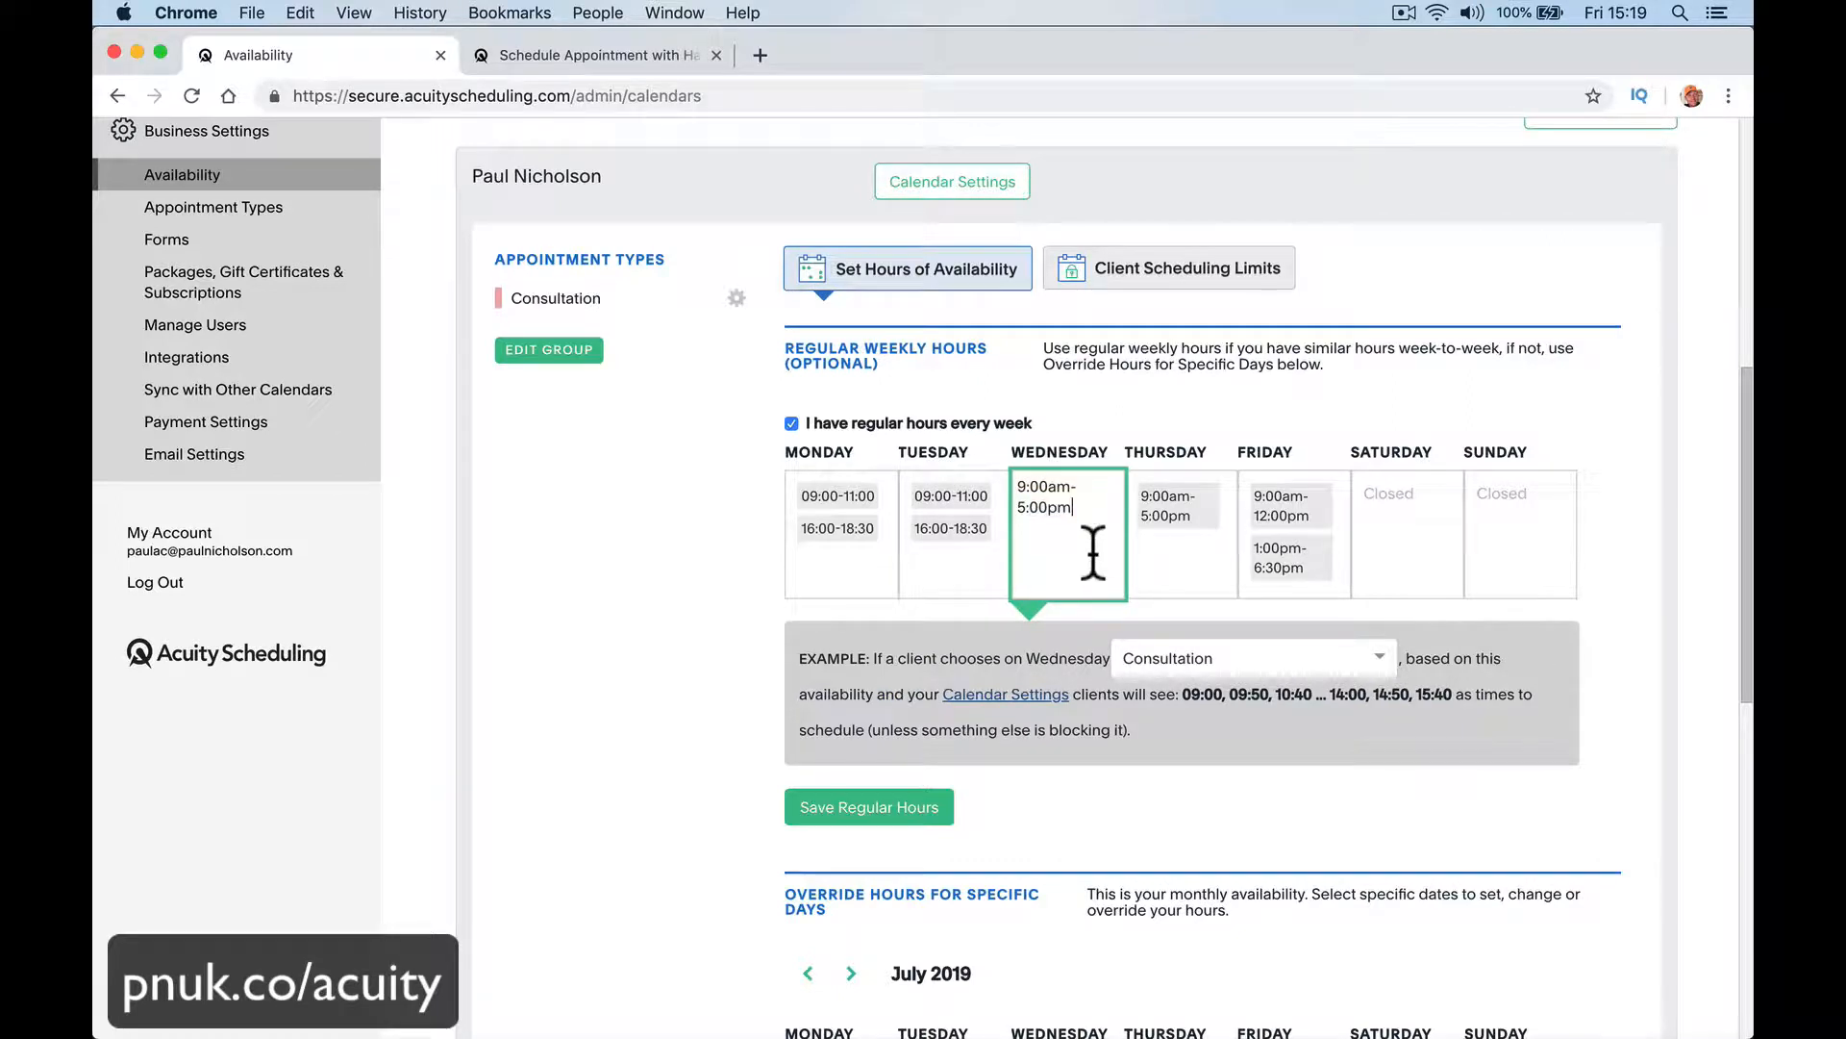
key(super+a)
key(super+v)
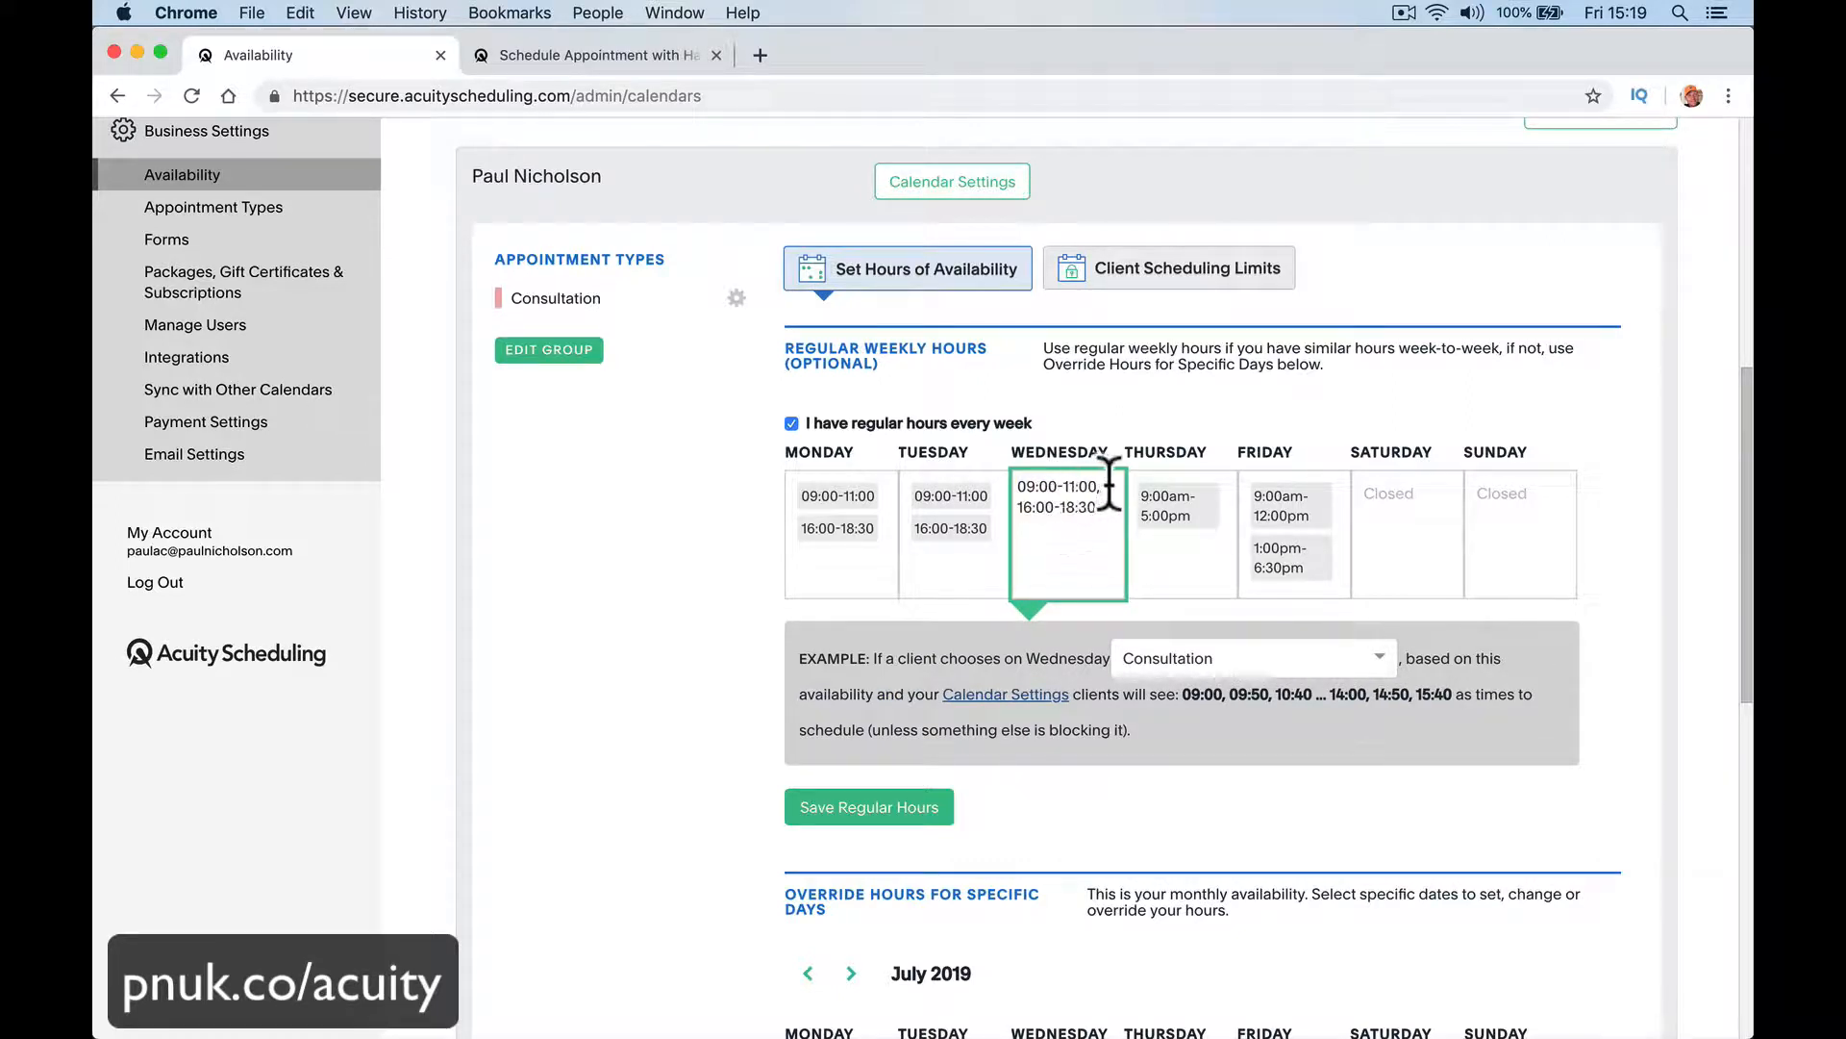
drag(1079, 481, 1021, 486)
click(1024, 488)
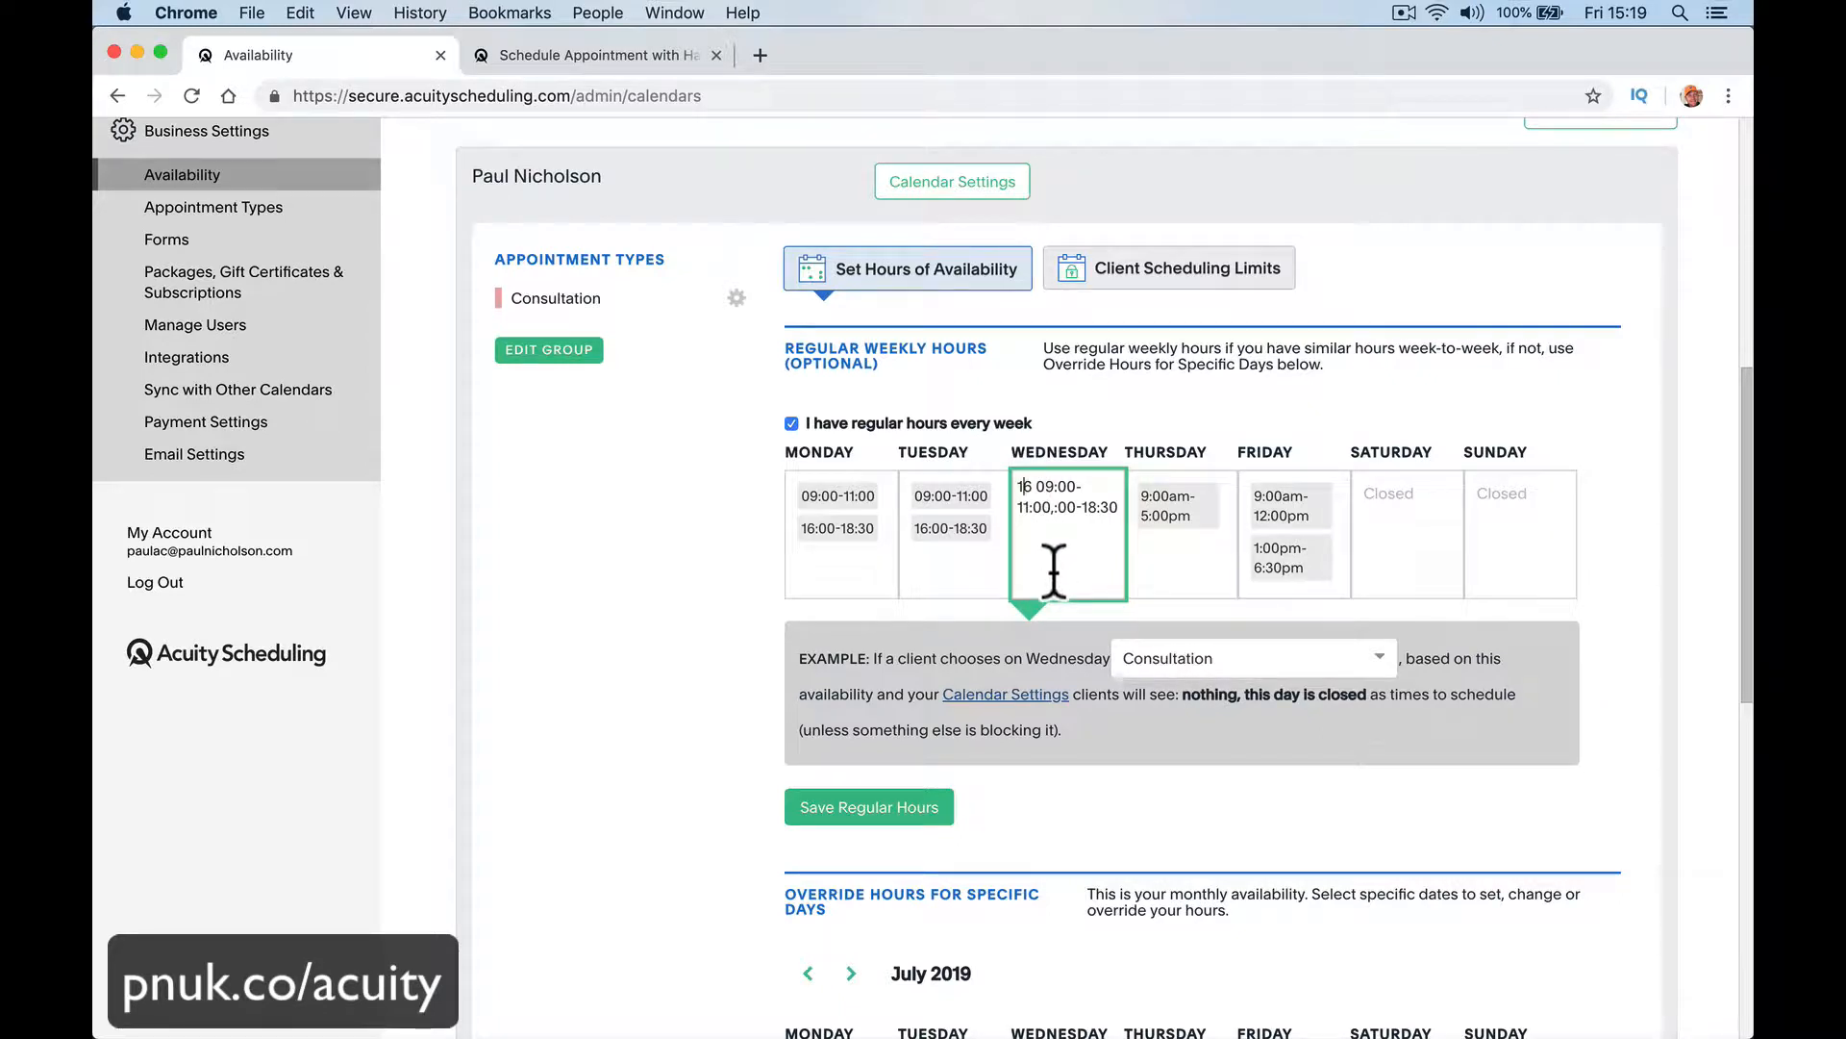
key(super+z)
drag(1099, 487, 1008, 490)
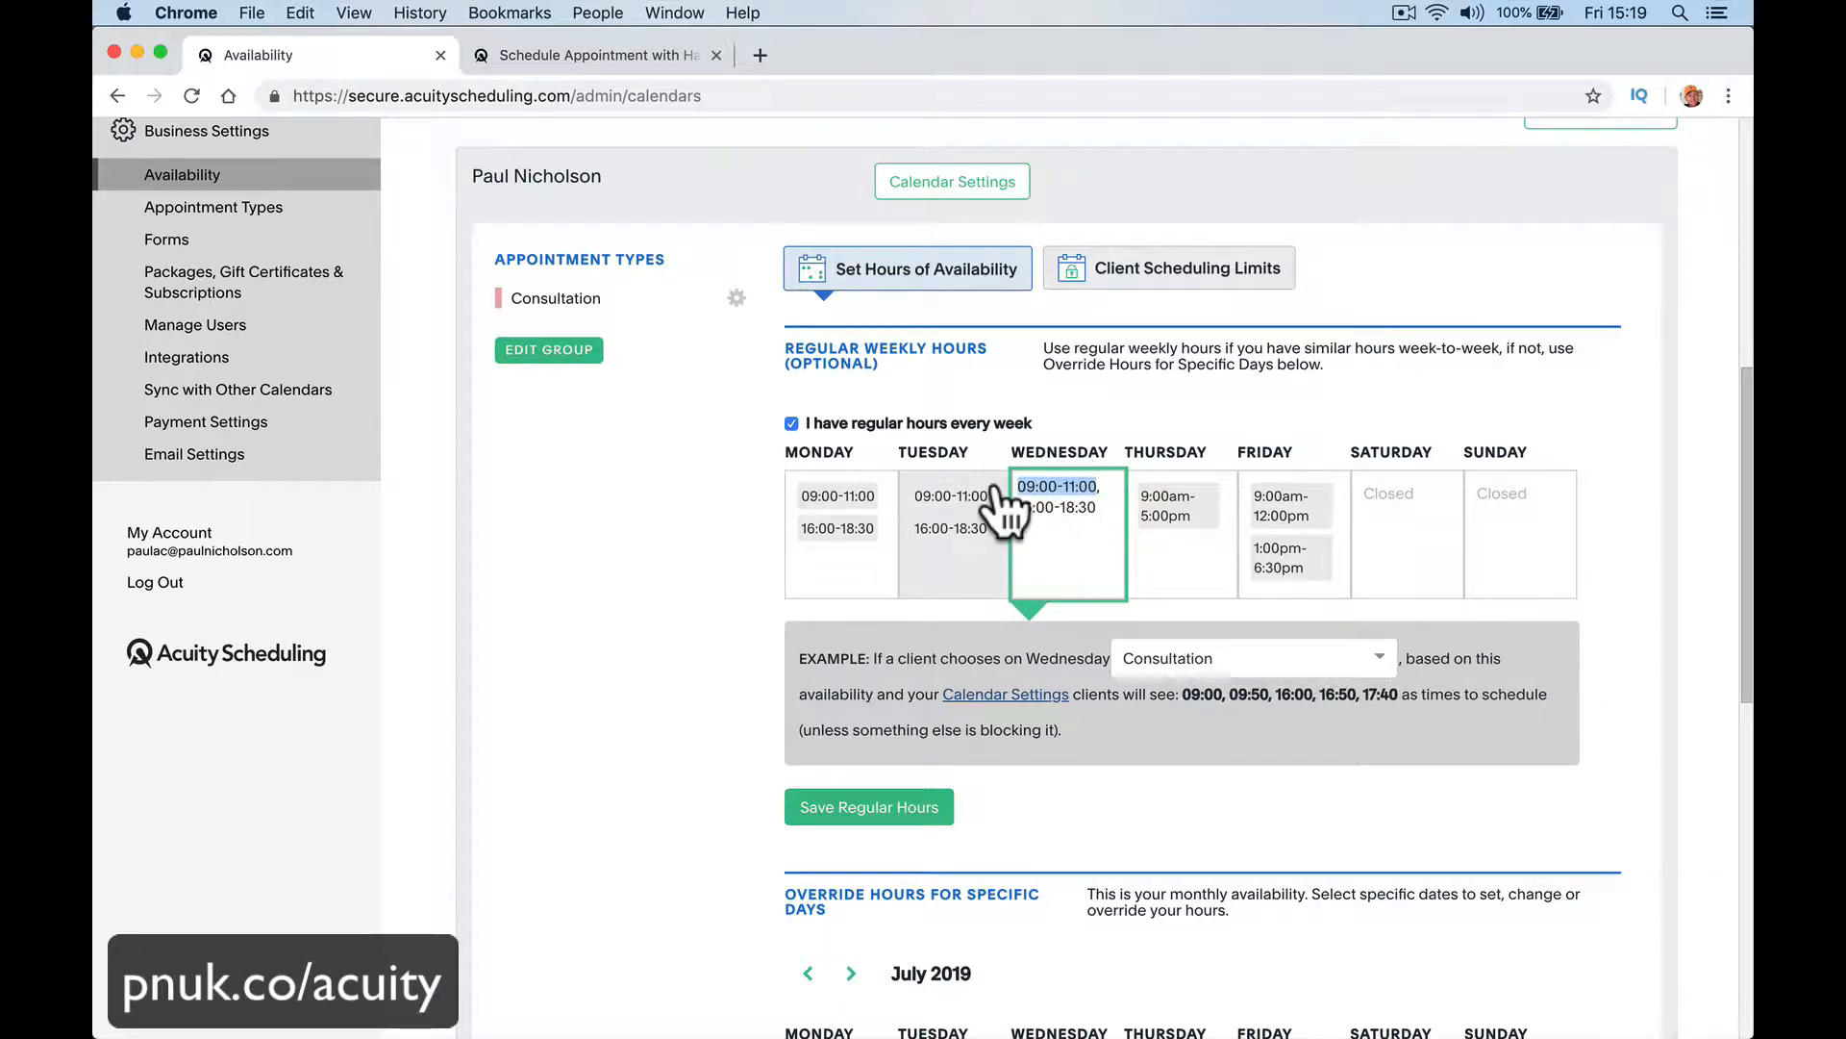
key(BackSpace)
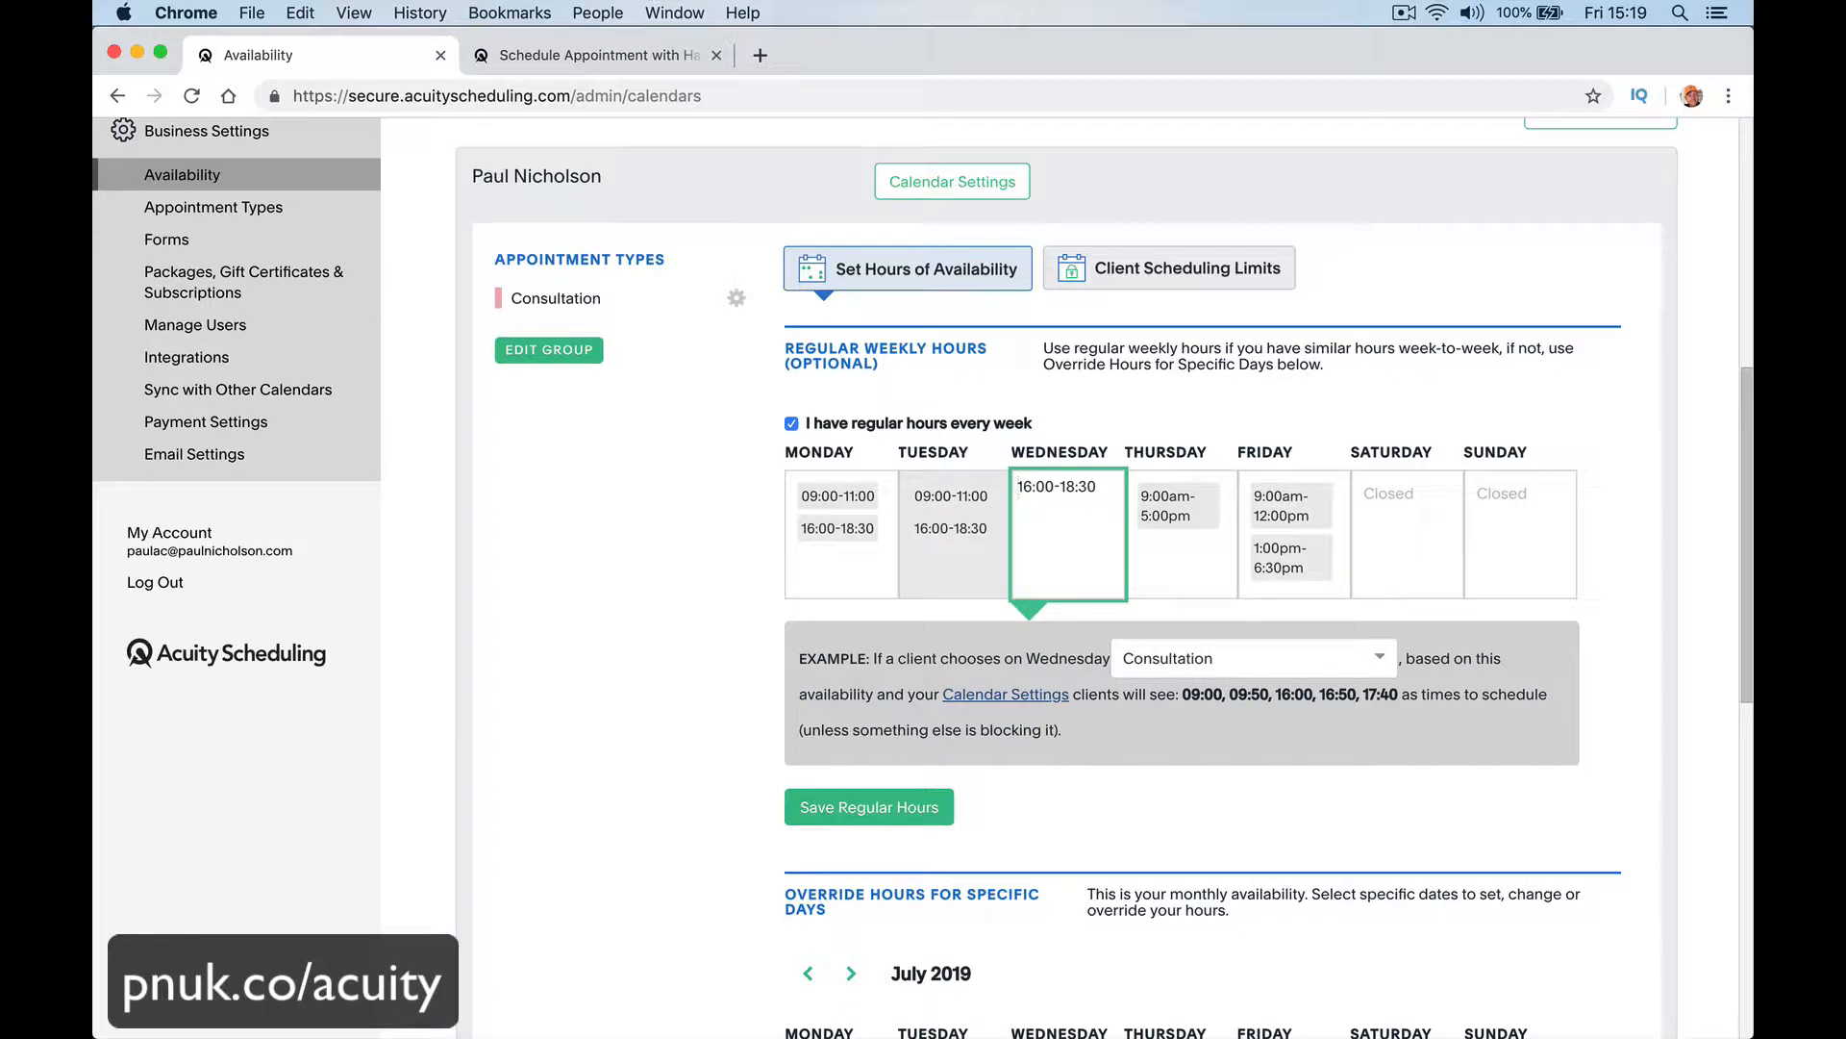
Step: Replace Friday's regular hours with the copied 09:00-11:00 and 16:00-18:30 blocks
click(1208, 582)
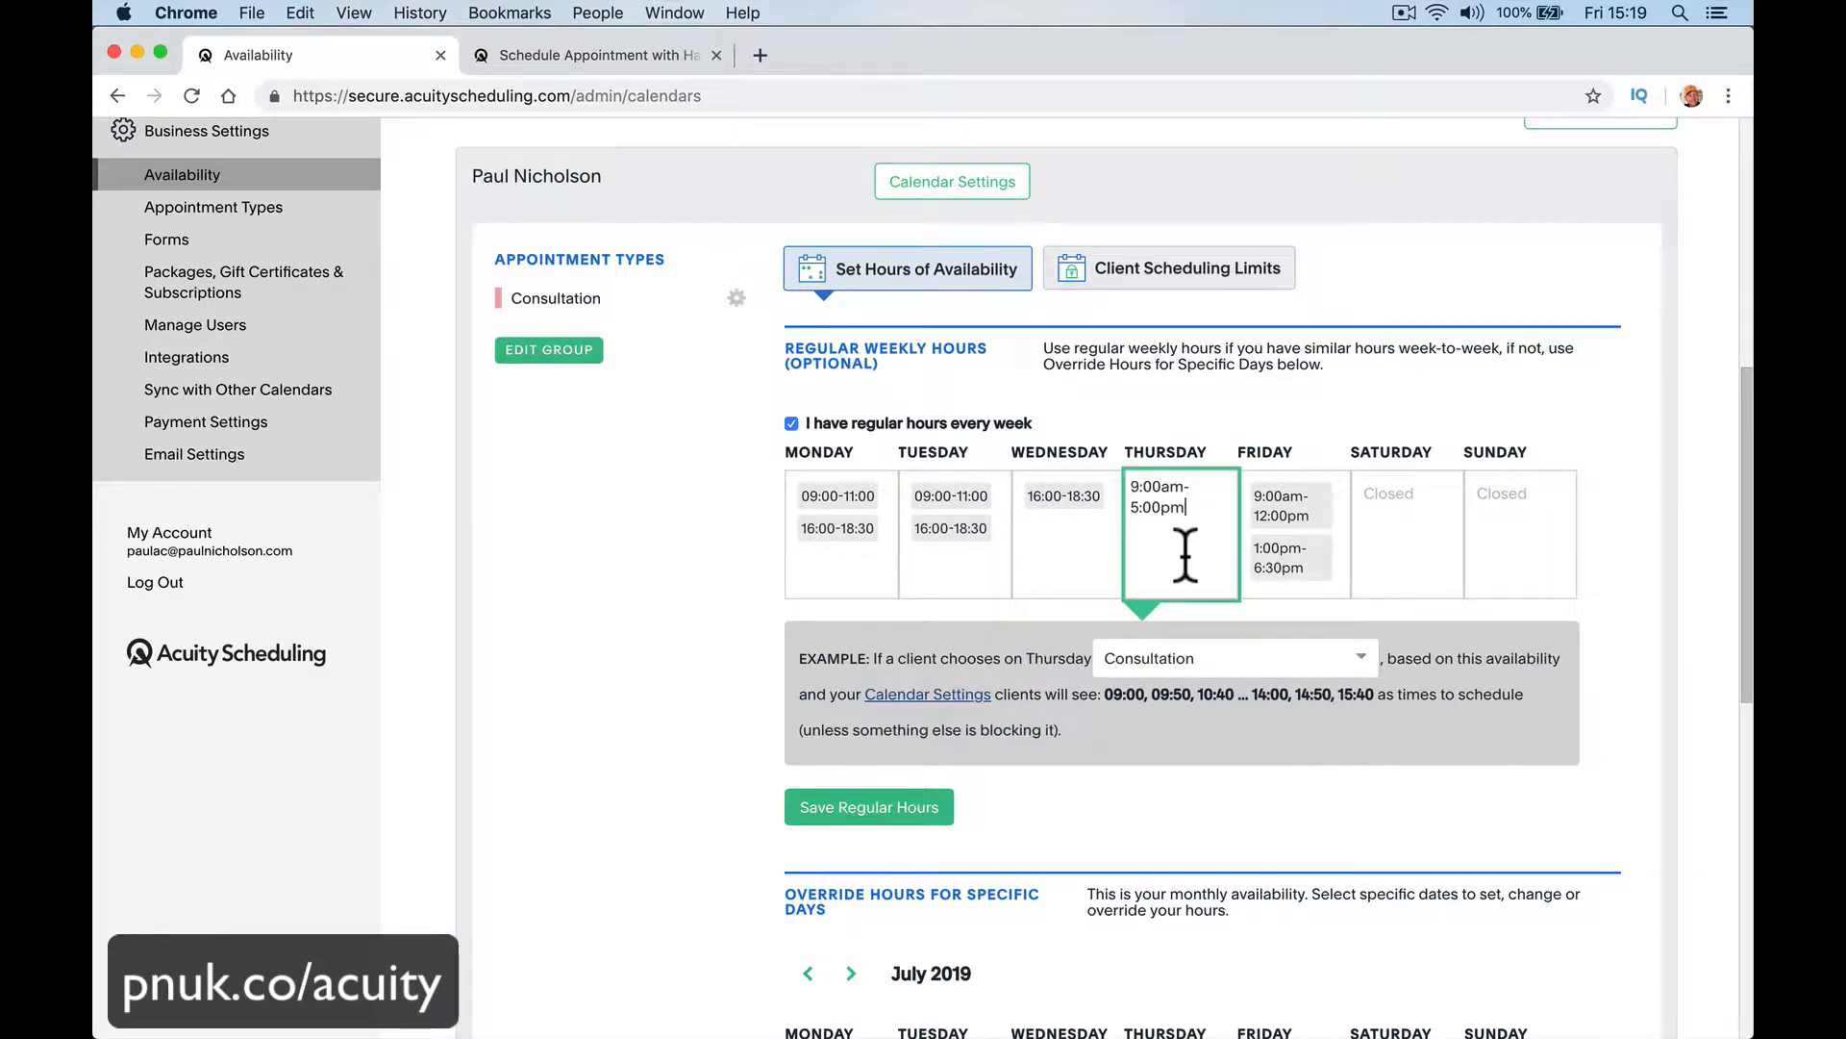
click(1300, 571)
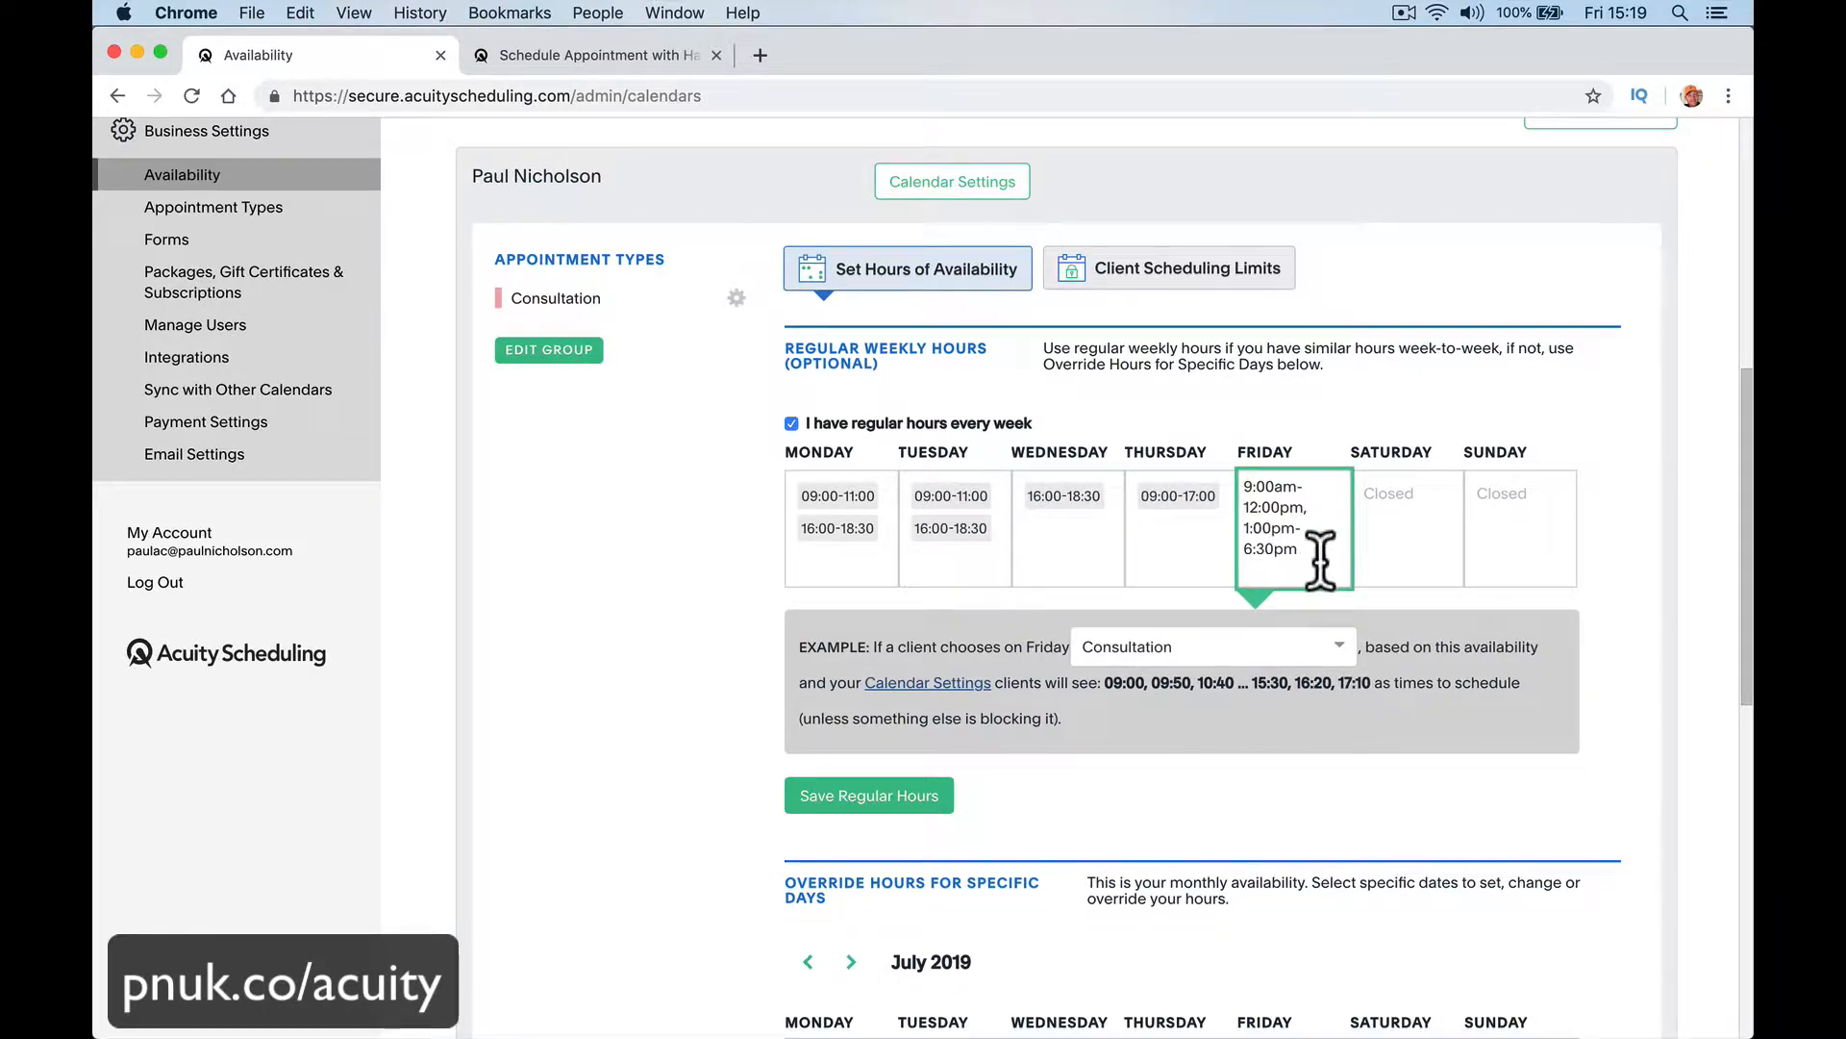
key(super+a)
key(super+v)
Step: Set Saturday's regular hours to 12:00-14:00 and save the regular weekly hours, staying on the page
click(1392, 575)
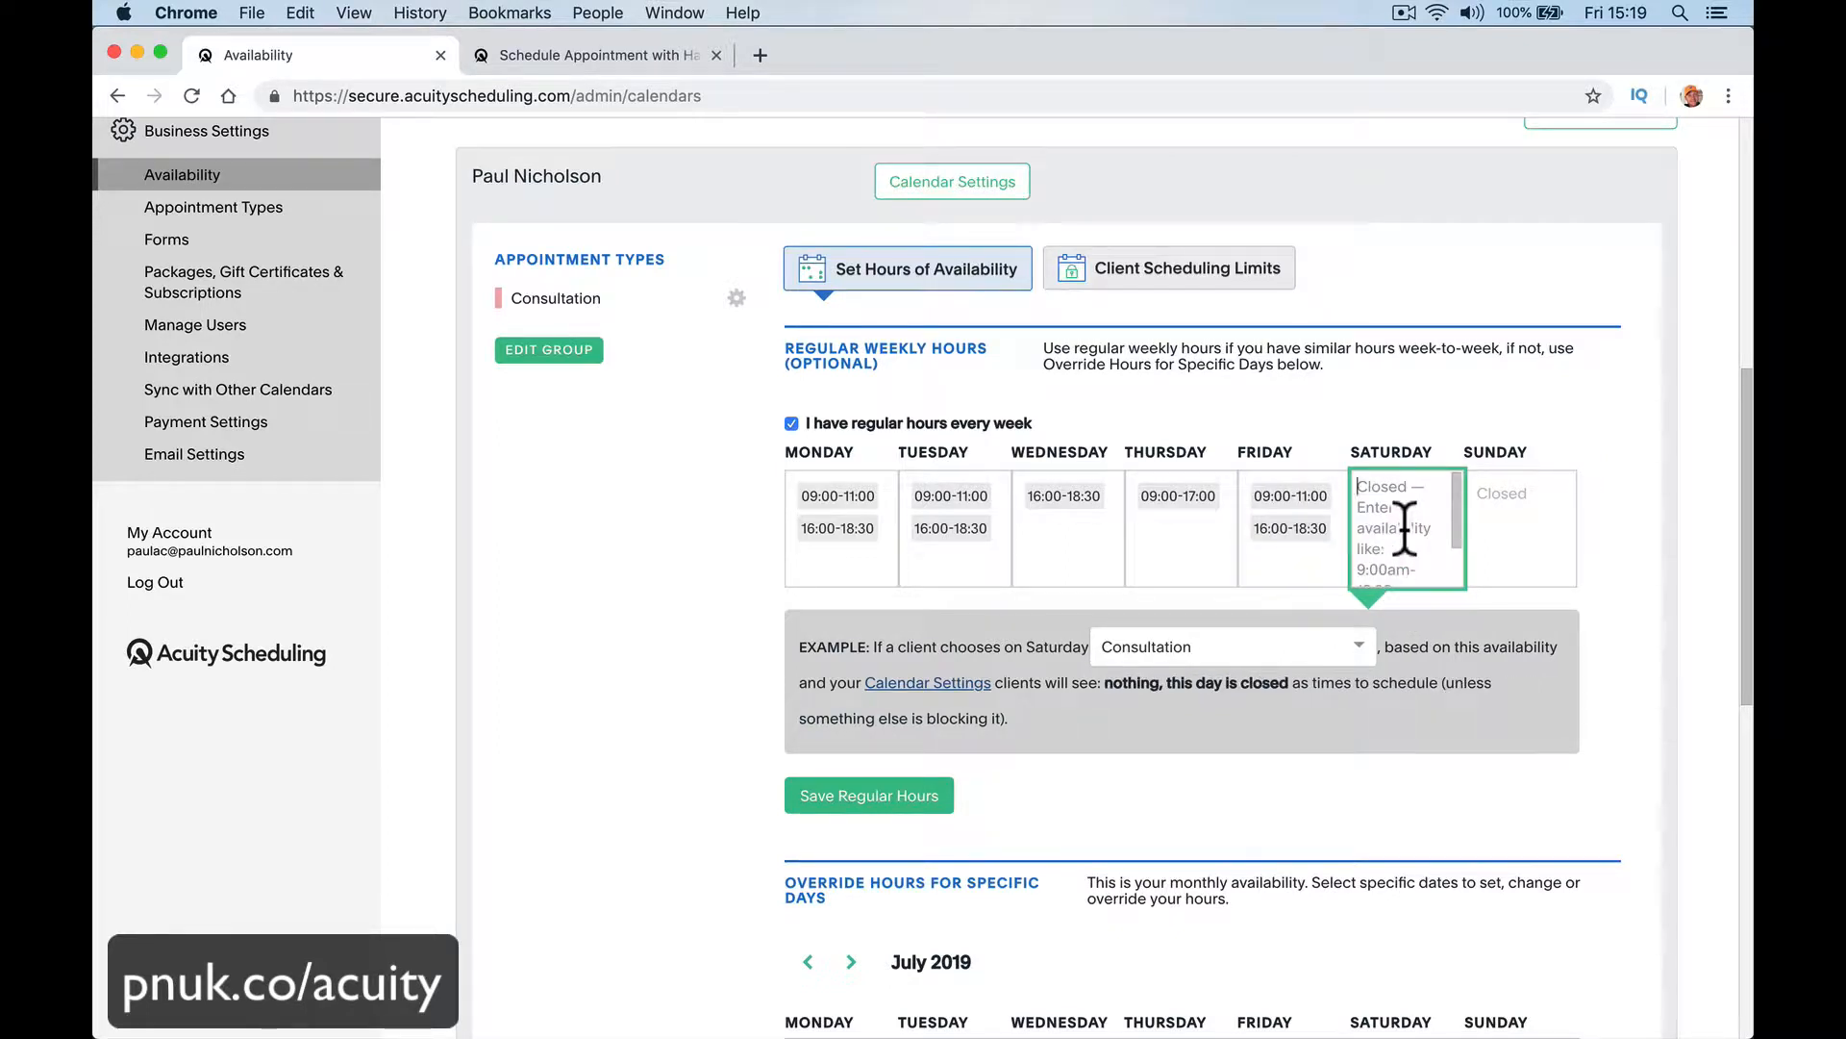
text(12)
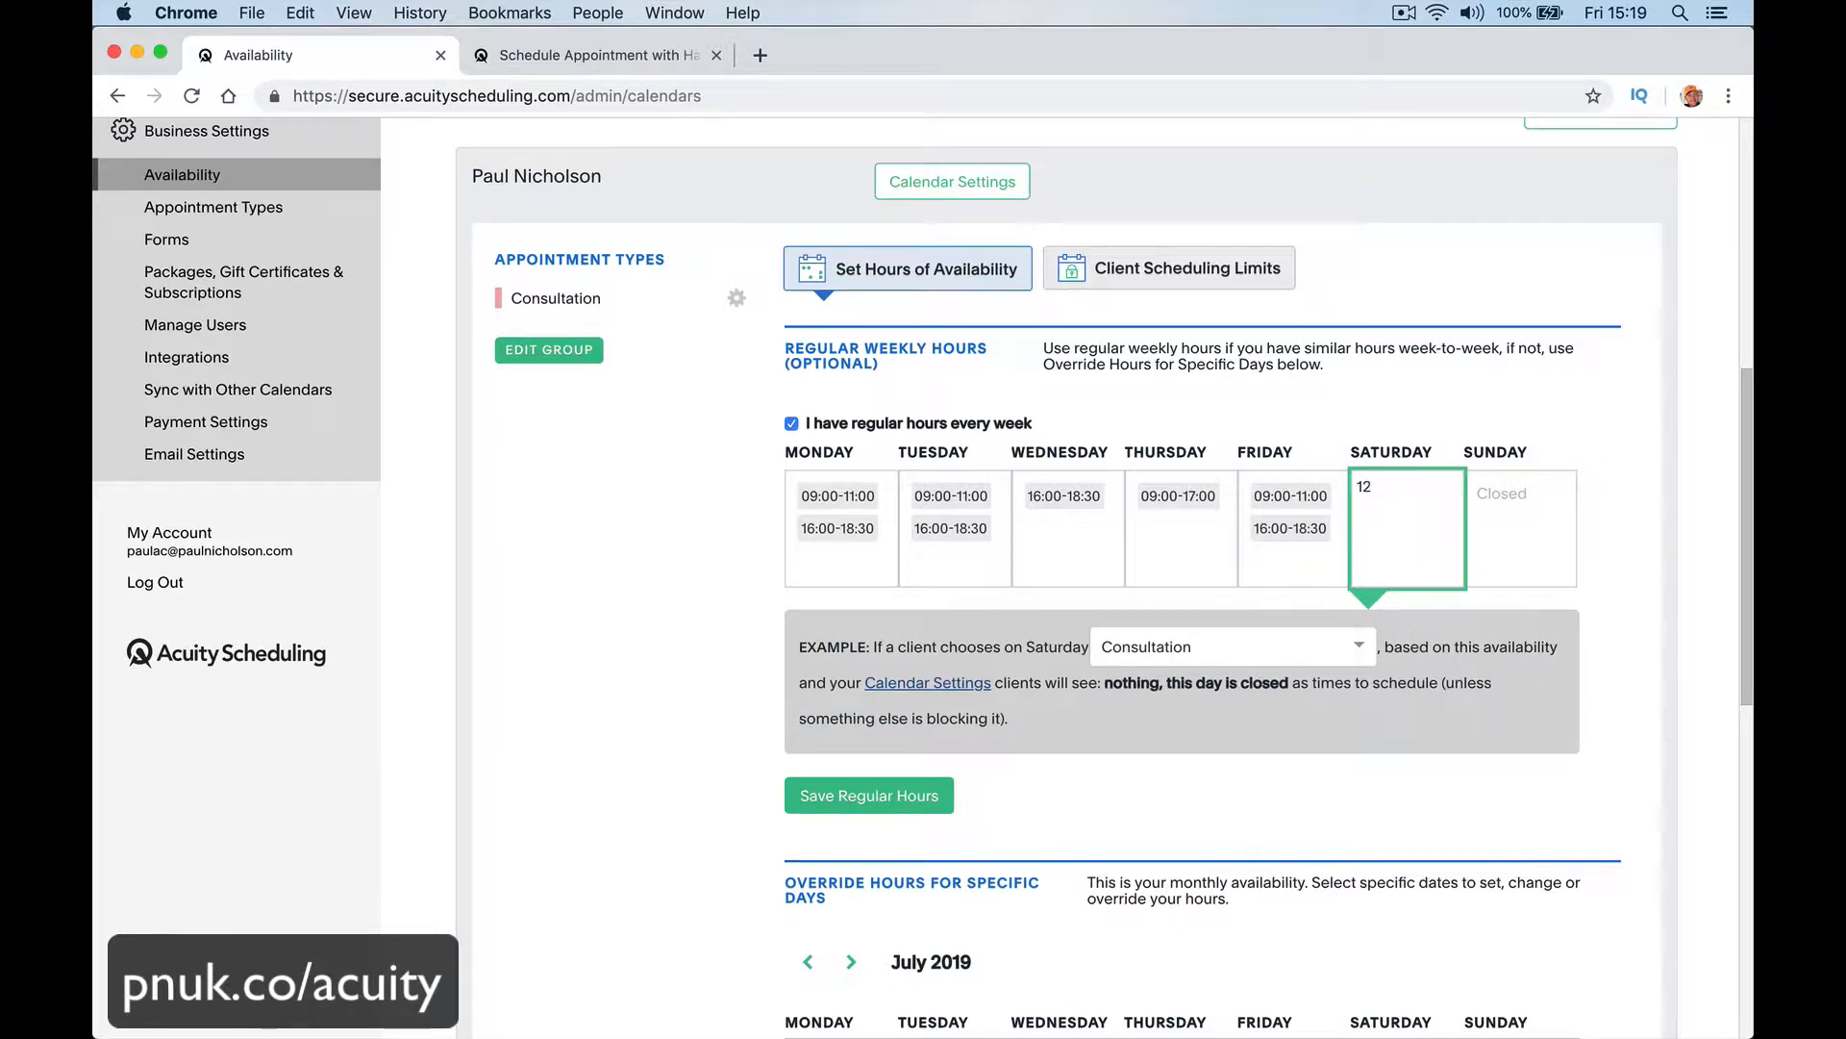
text(:00 - 2)
key(BackSpace)
text(14:00)
key(Tab)
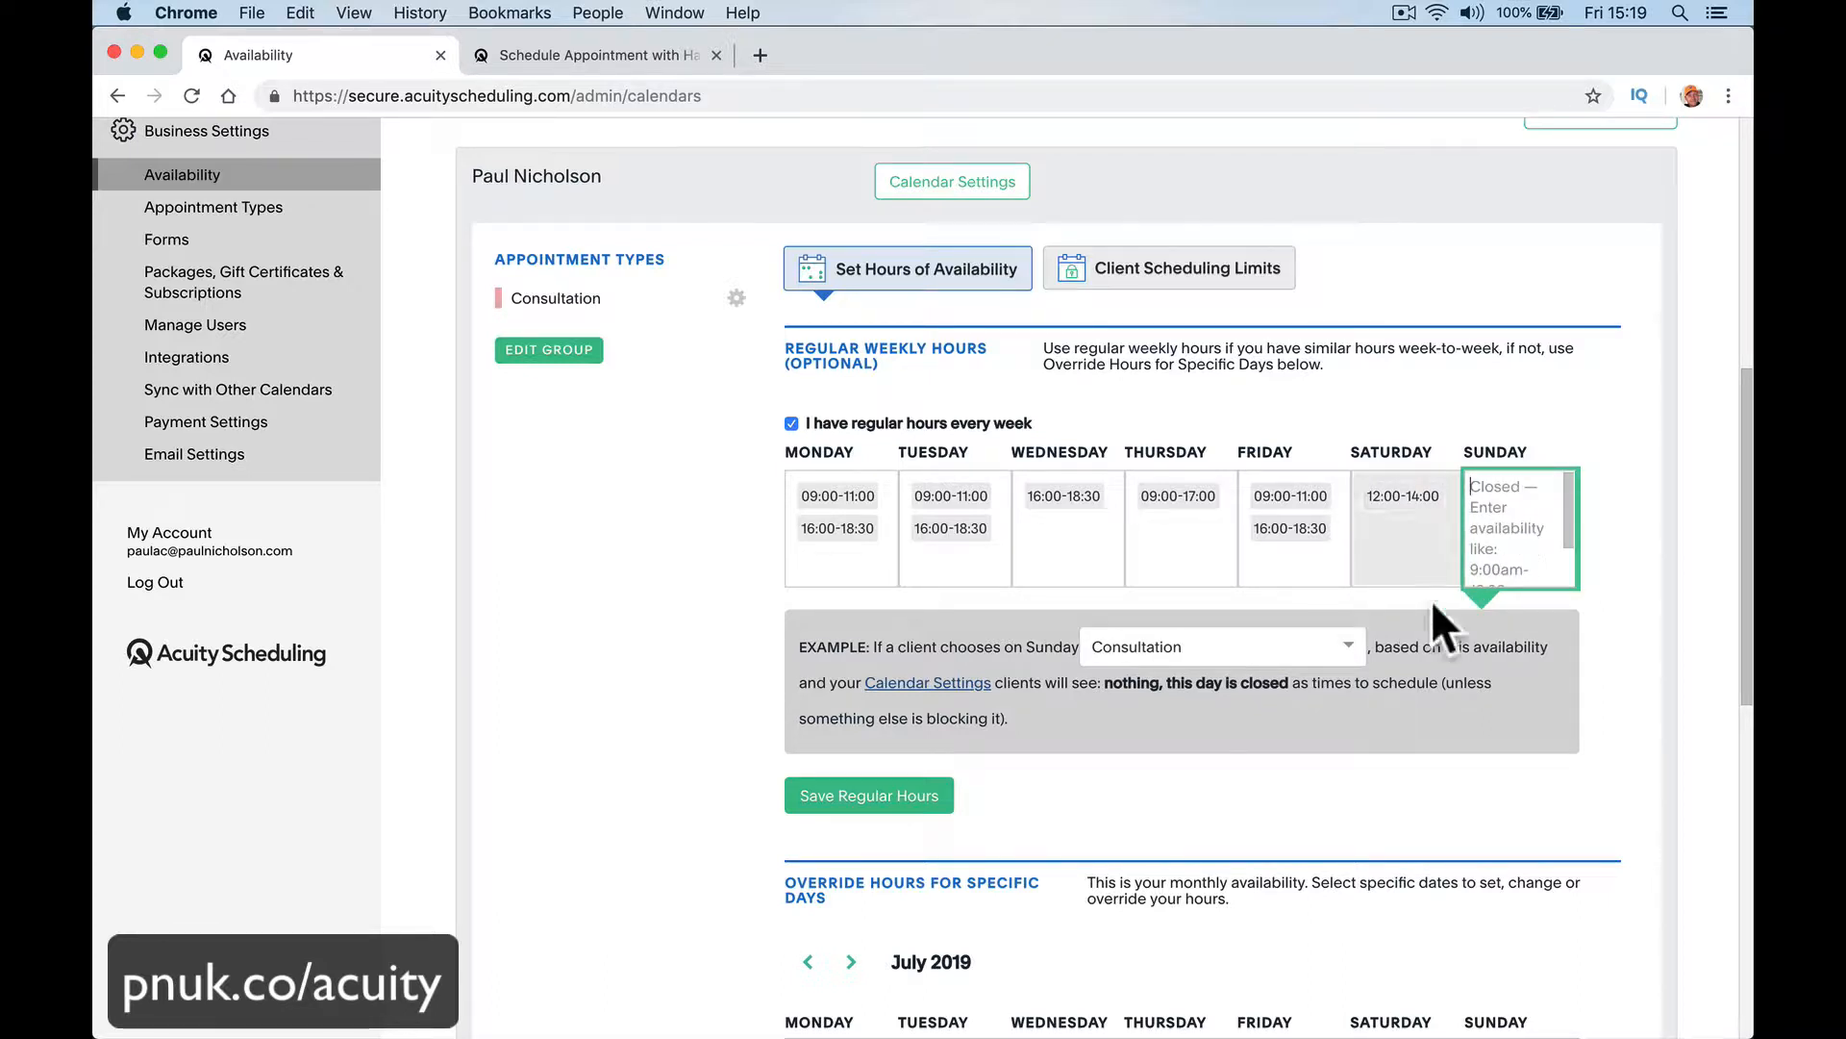
click(928, 794)
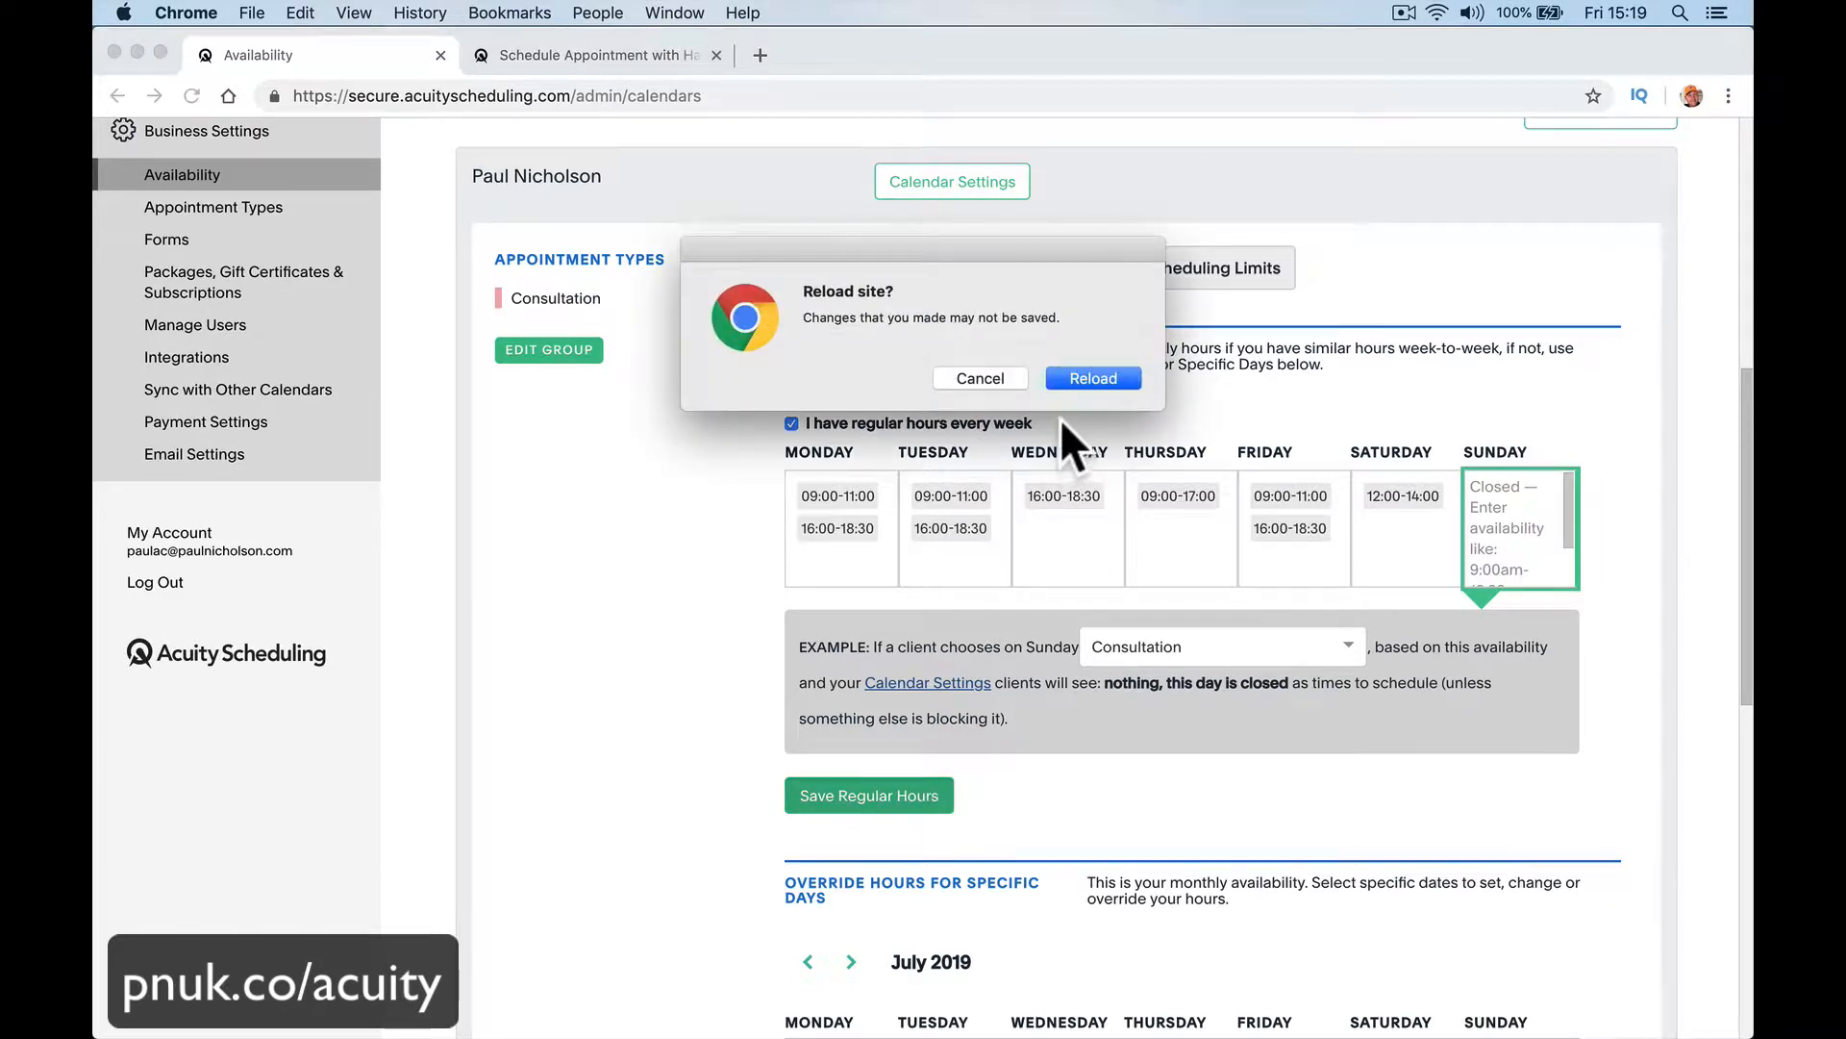
click(986, 384)
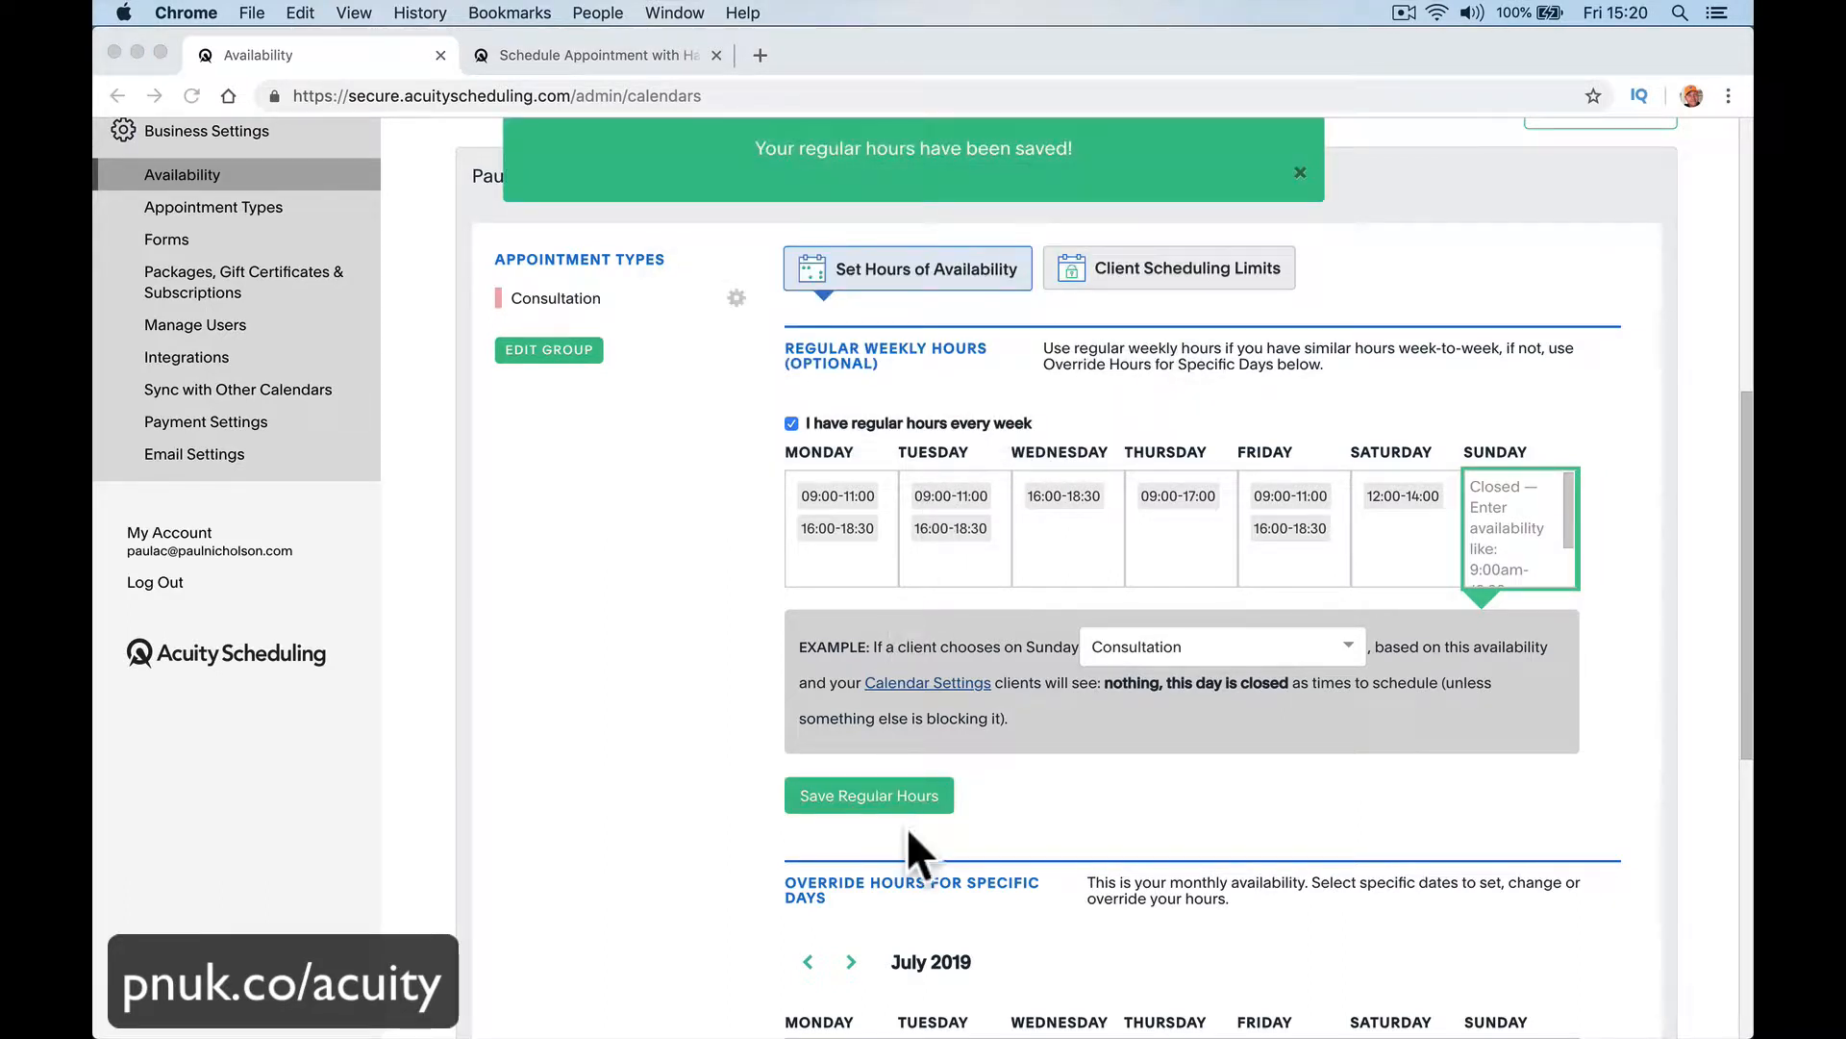
Step: Review the July 2019 override calendar and the weekly hours to check how the saved availability is applied
scroll(900, 807, down, 6)
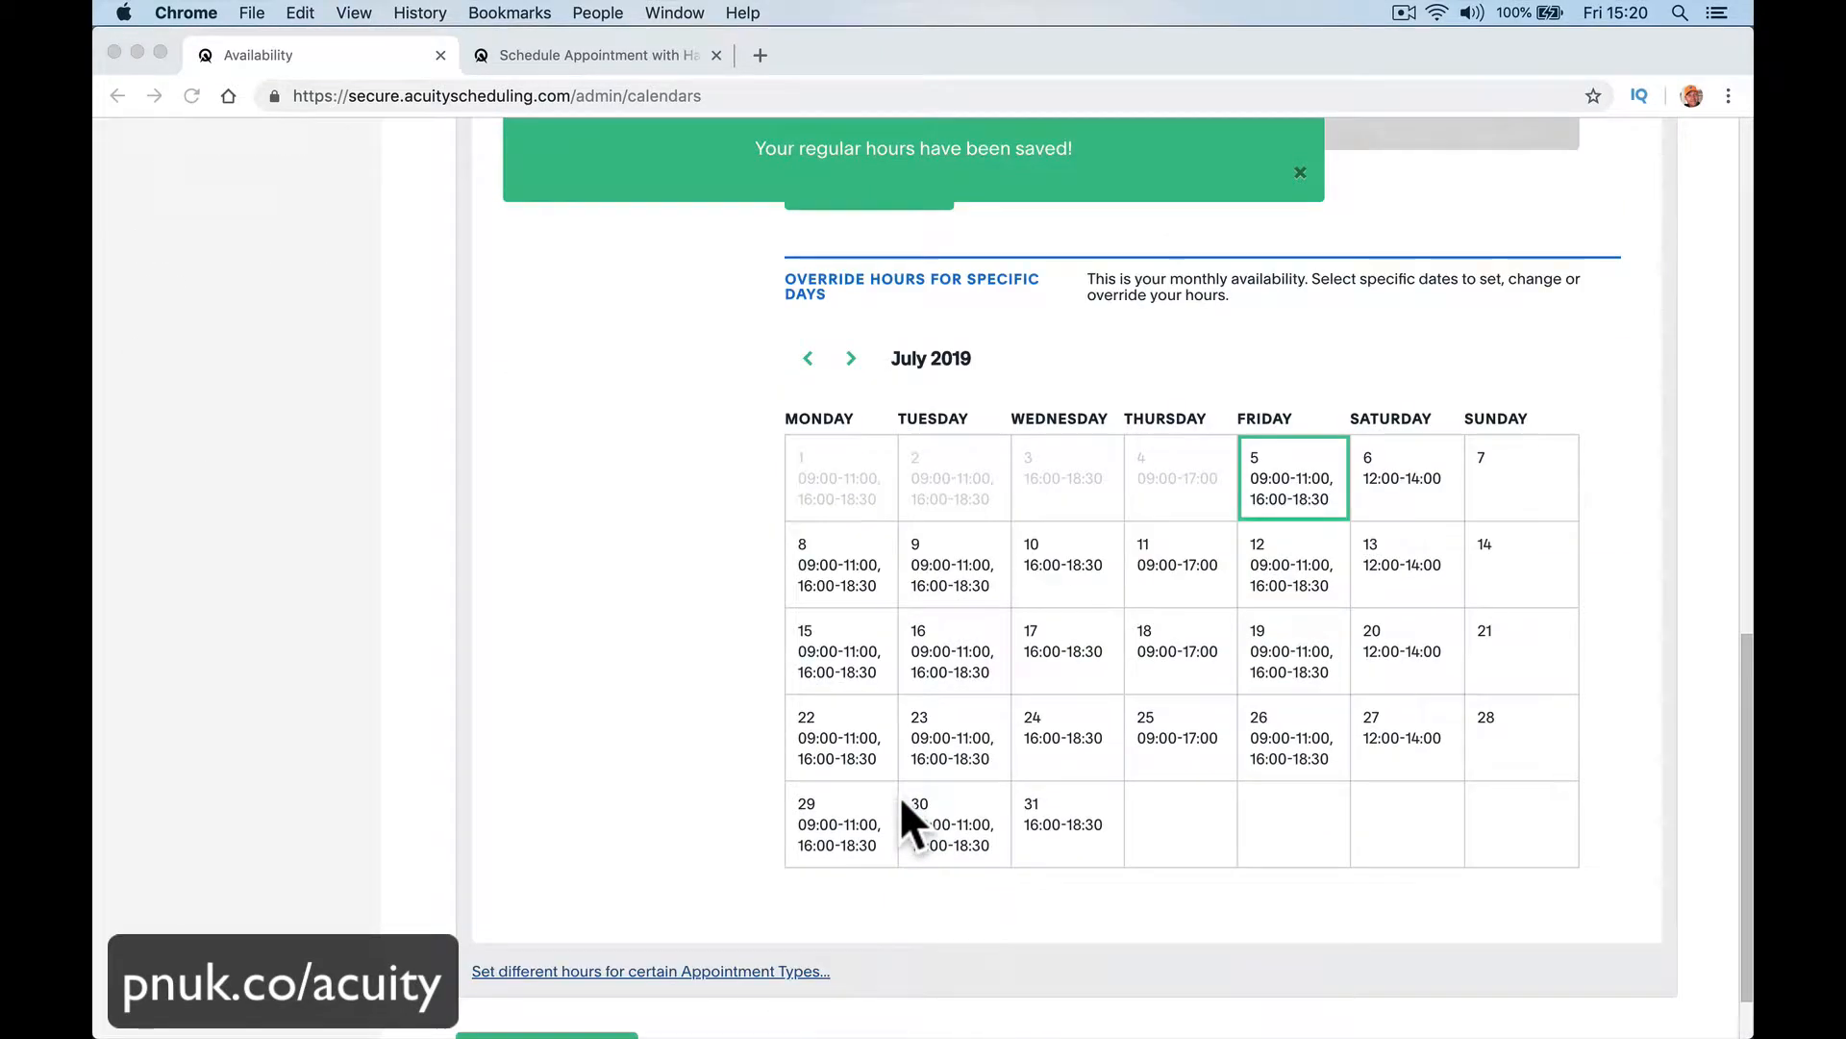
scroll(898, 795, down, 2)
scroll(898, 794, up, 3)
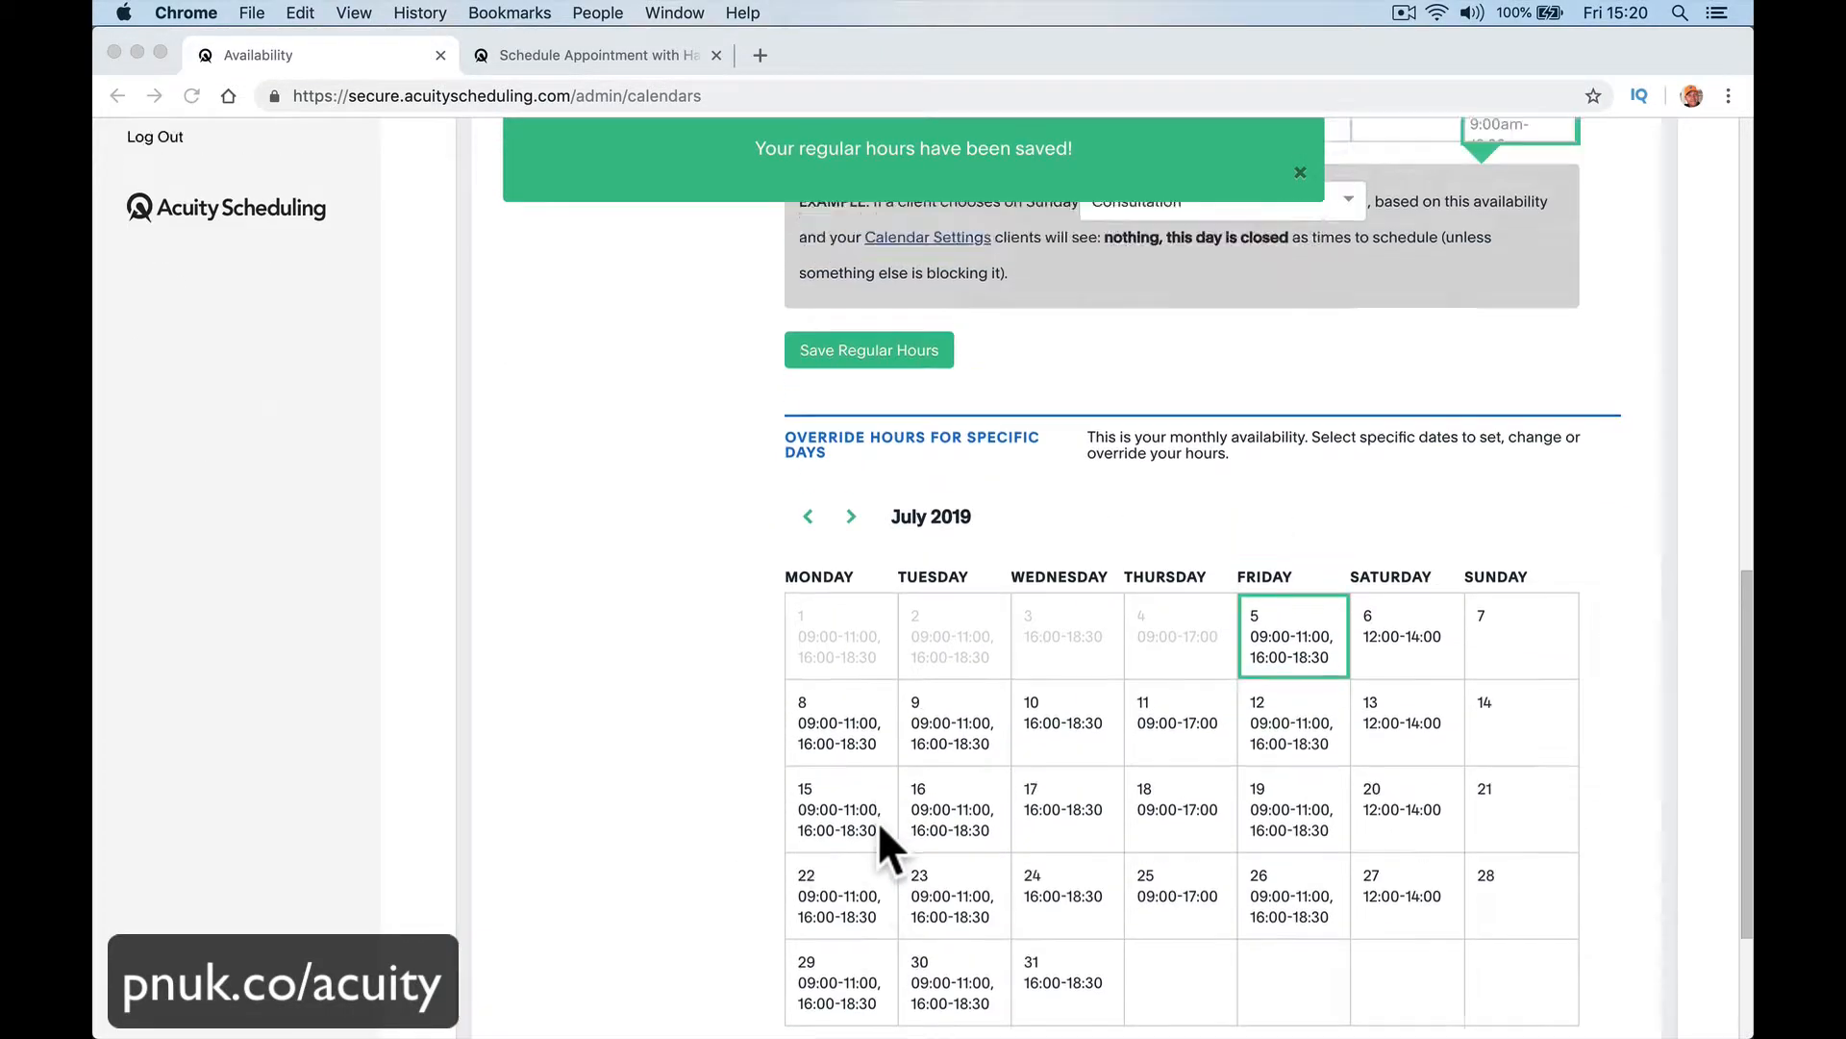
scroll(879, 821, down, 2)
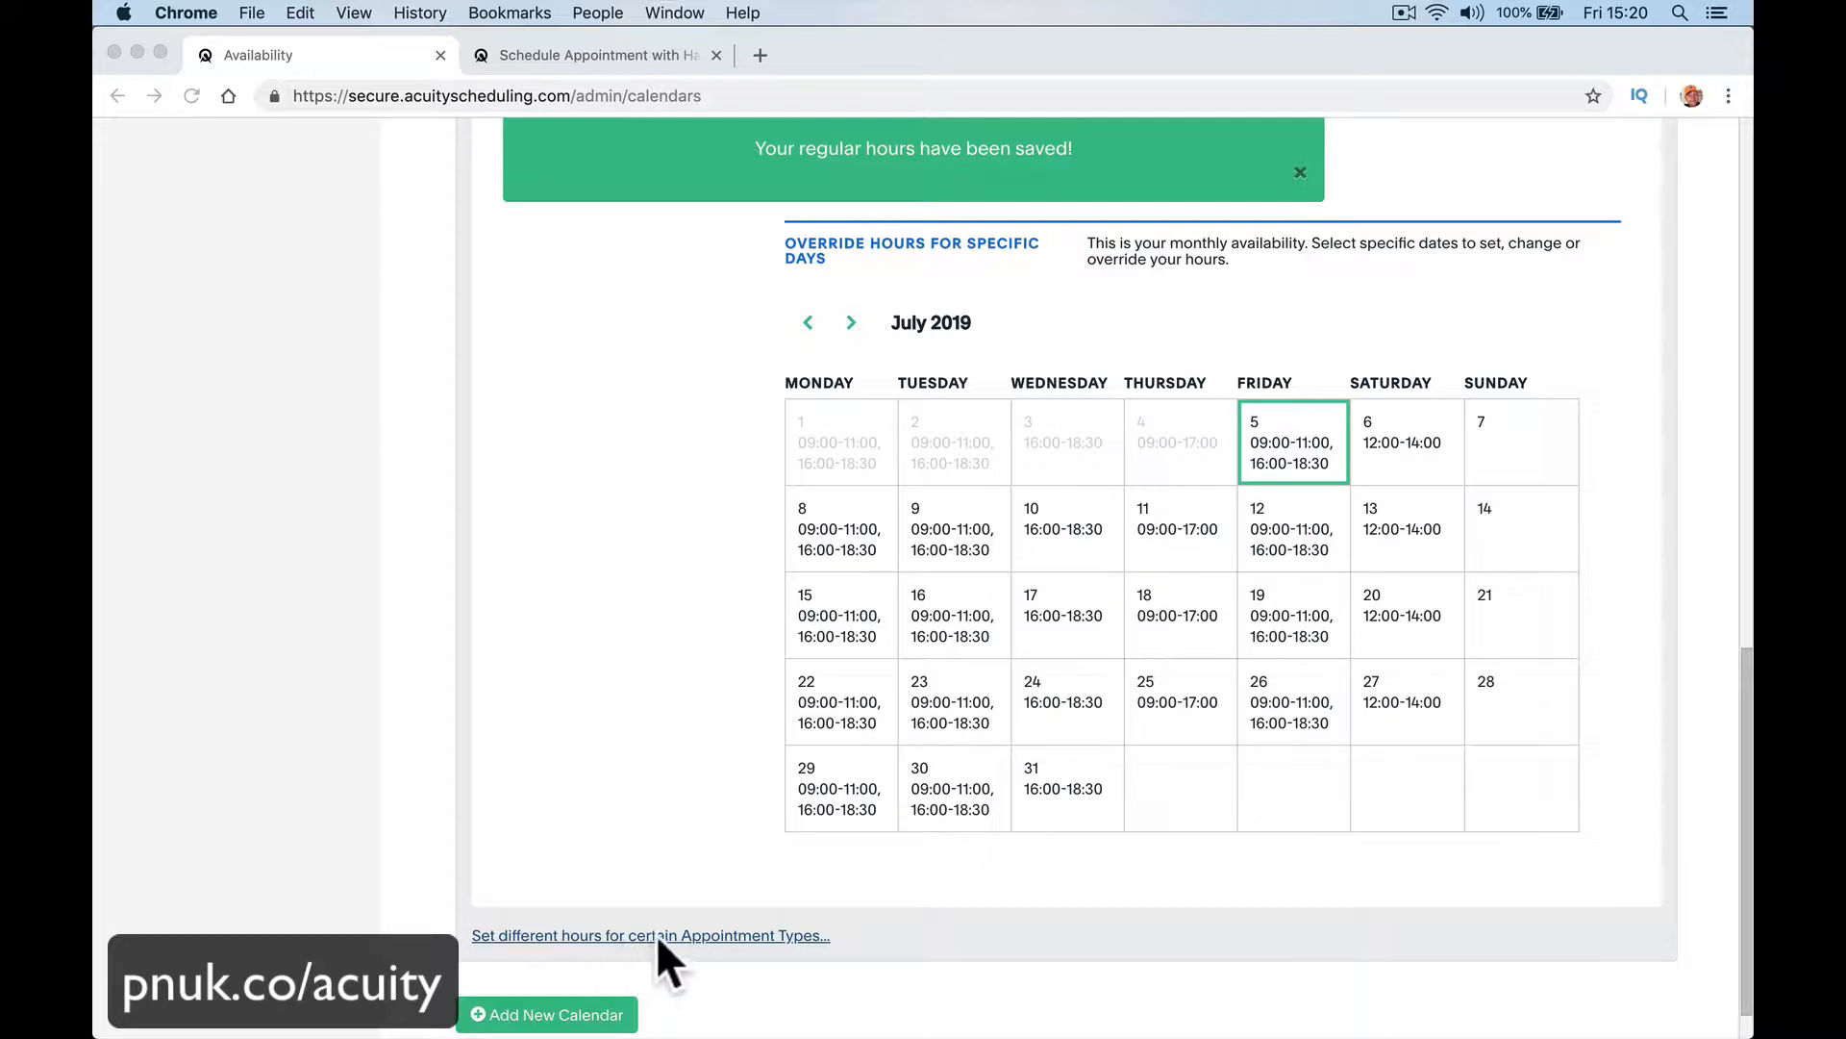
scroll(855, 753, up, 1)
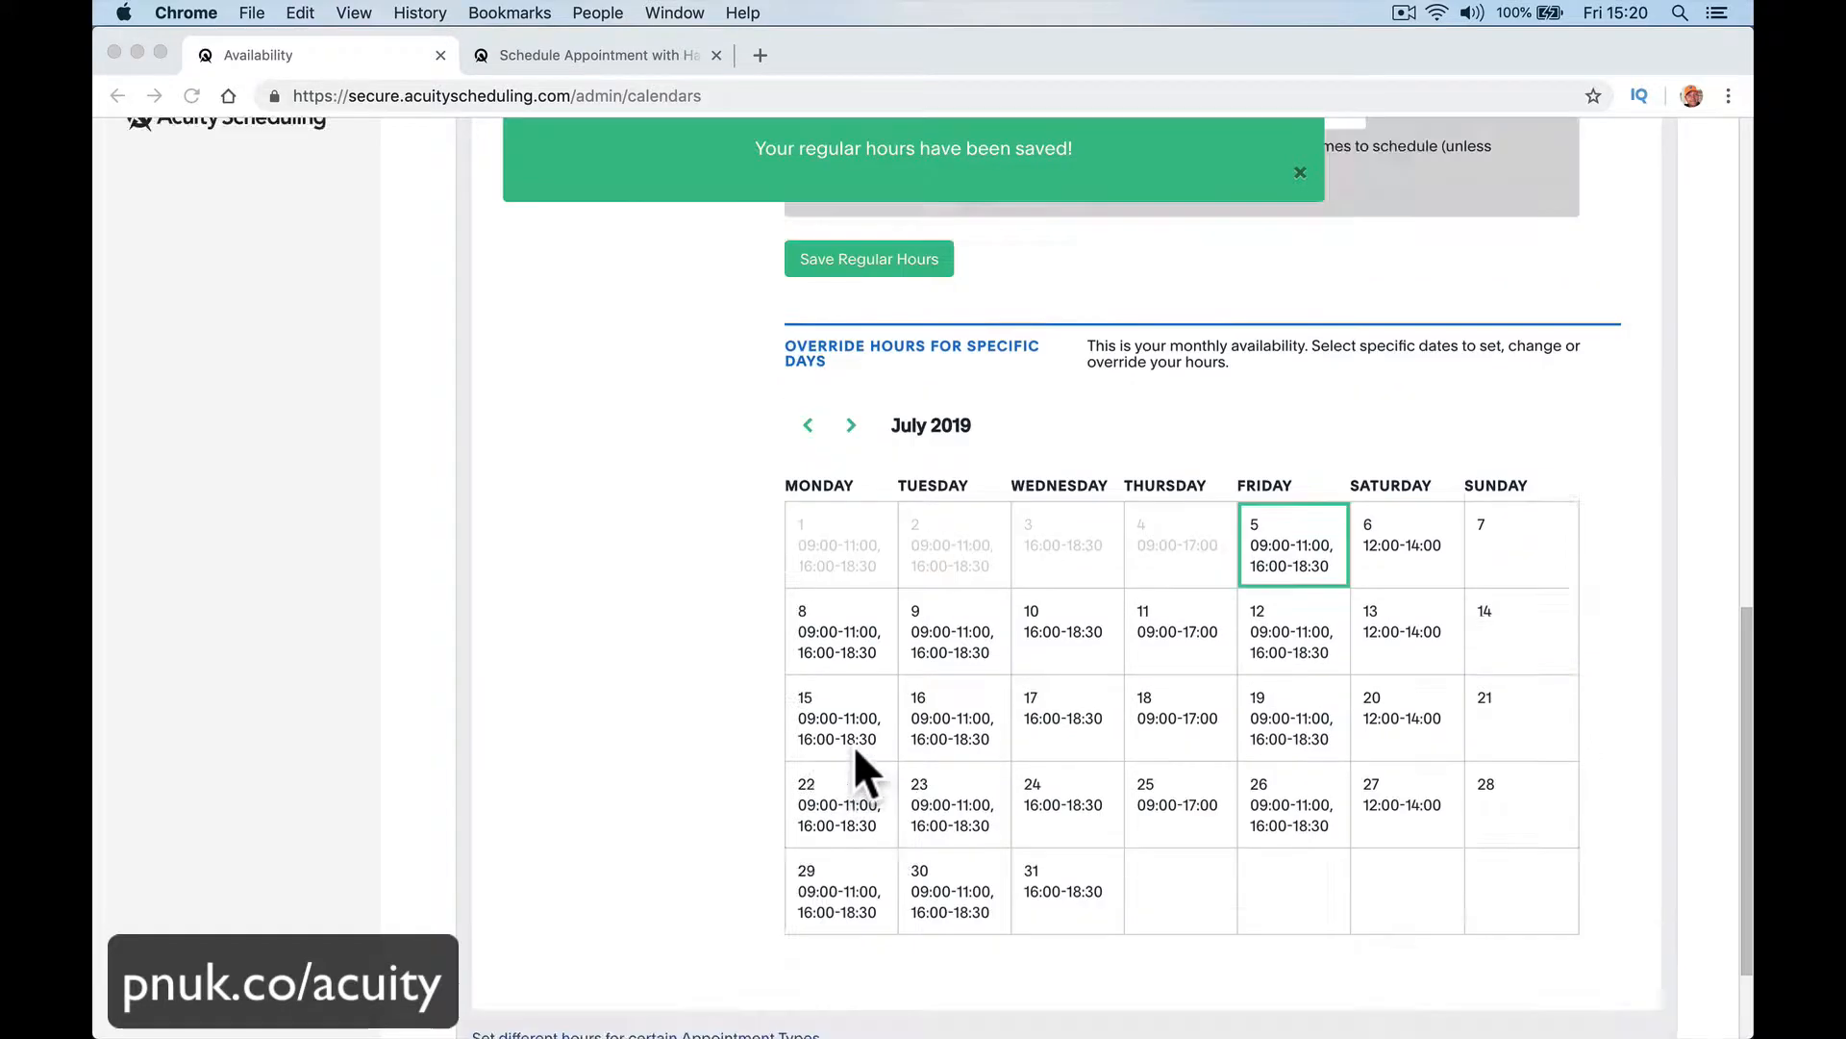
scroll(852, 744, up, 8)
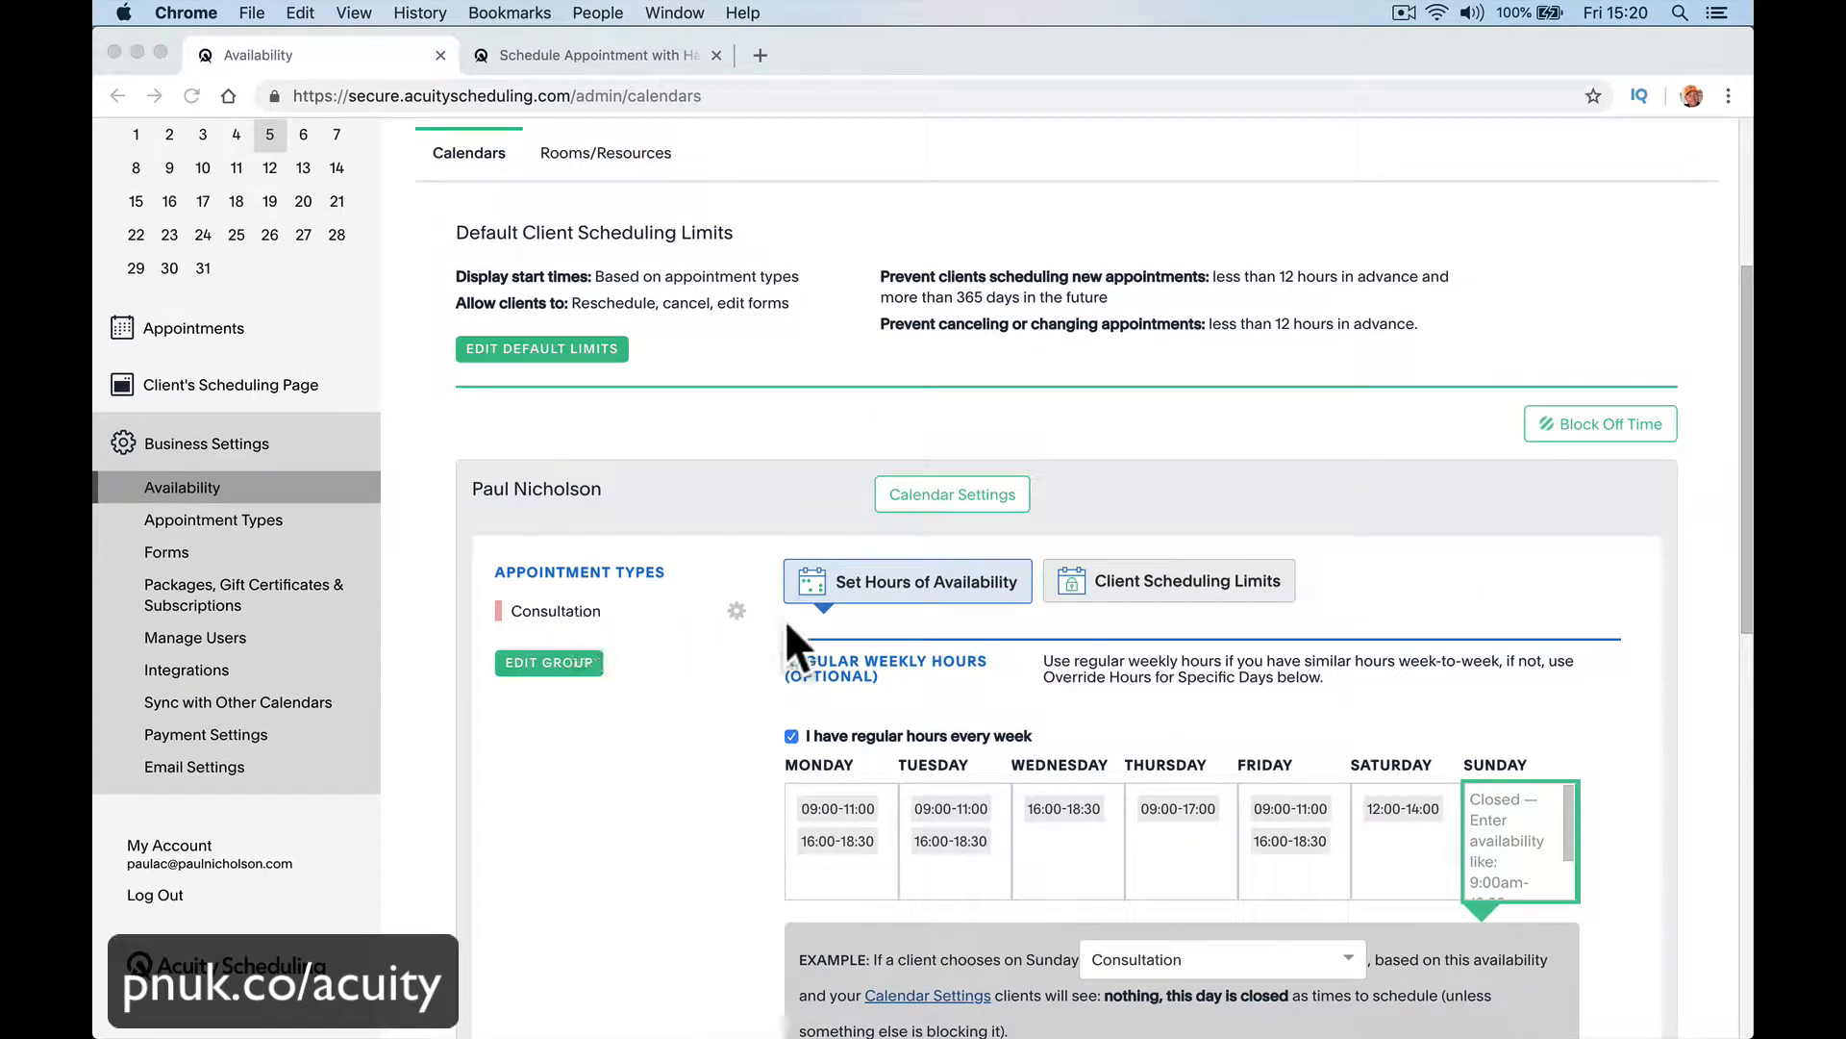
scroll(1010, 938, down, 9)
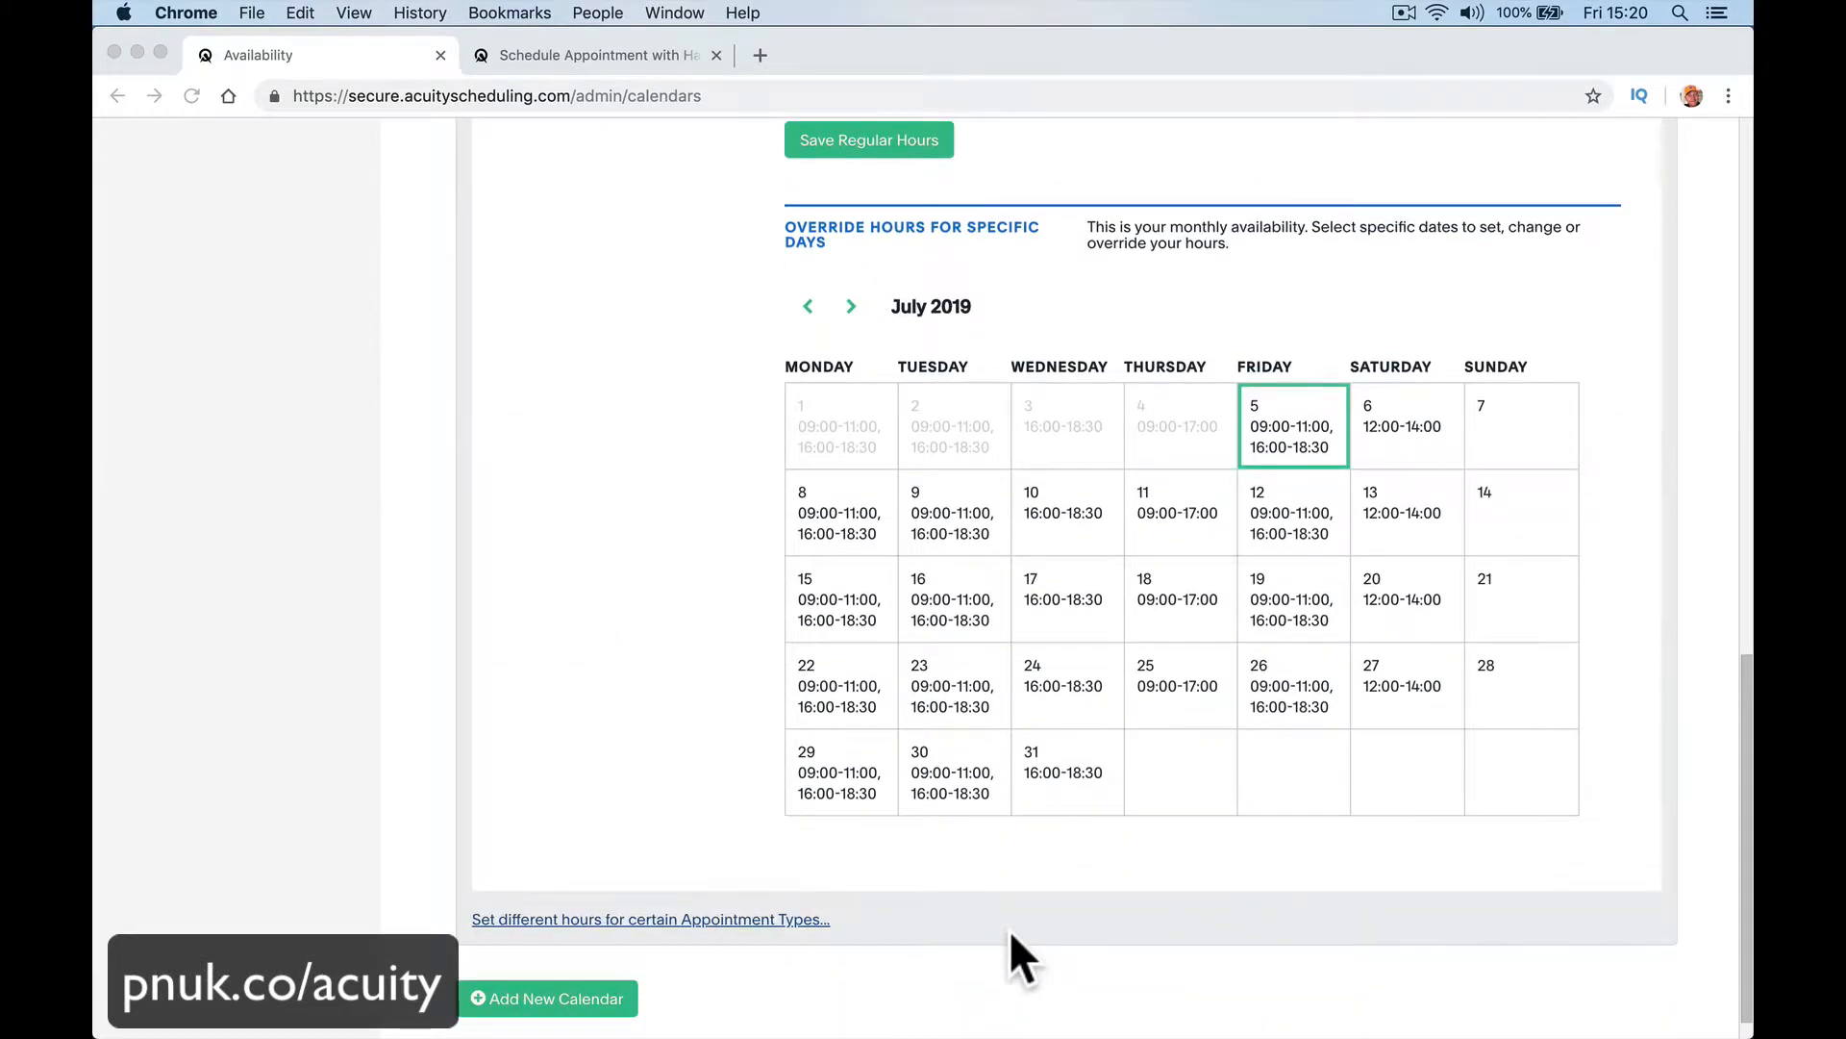
scroll(1010, 933, down, 1)
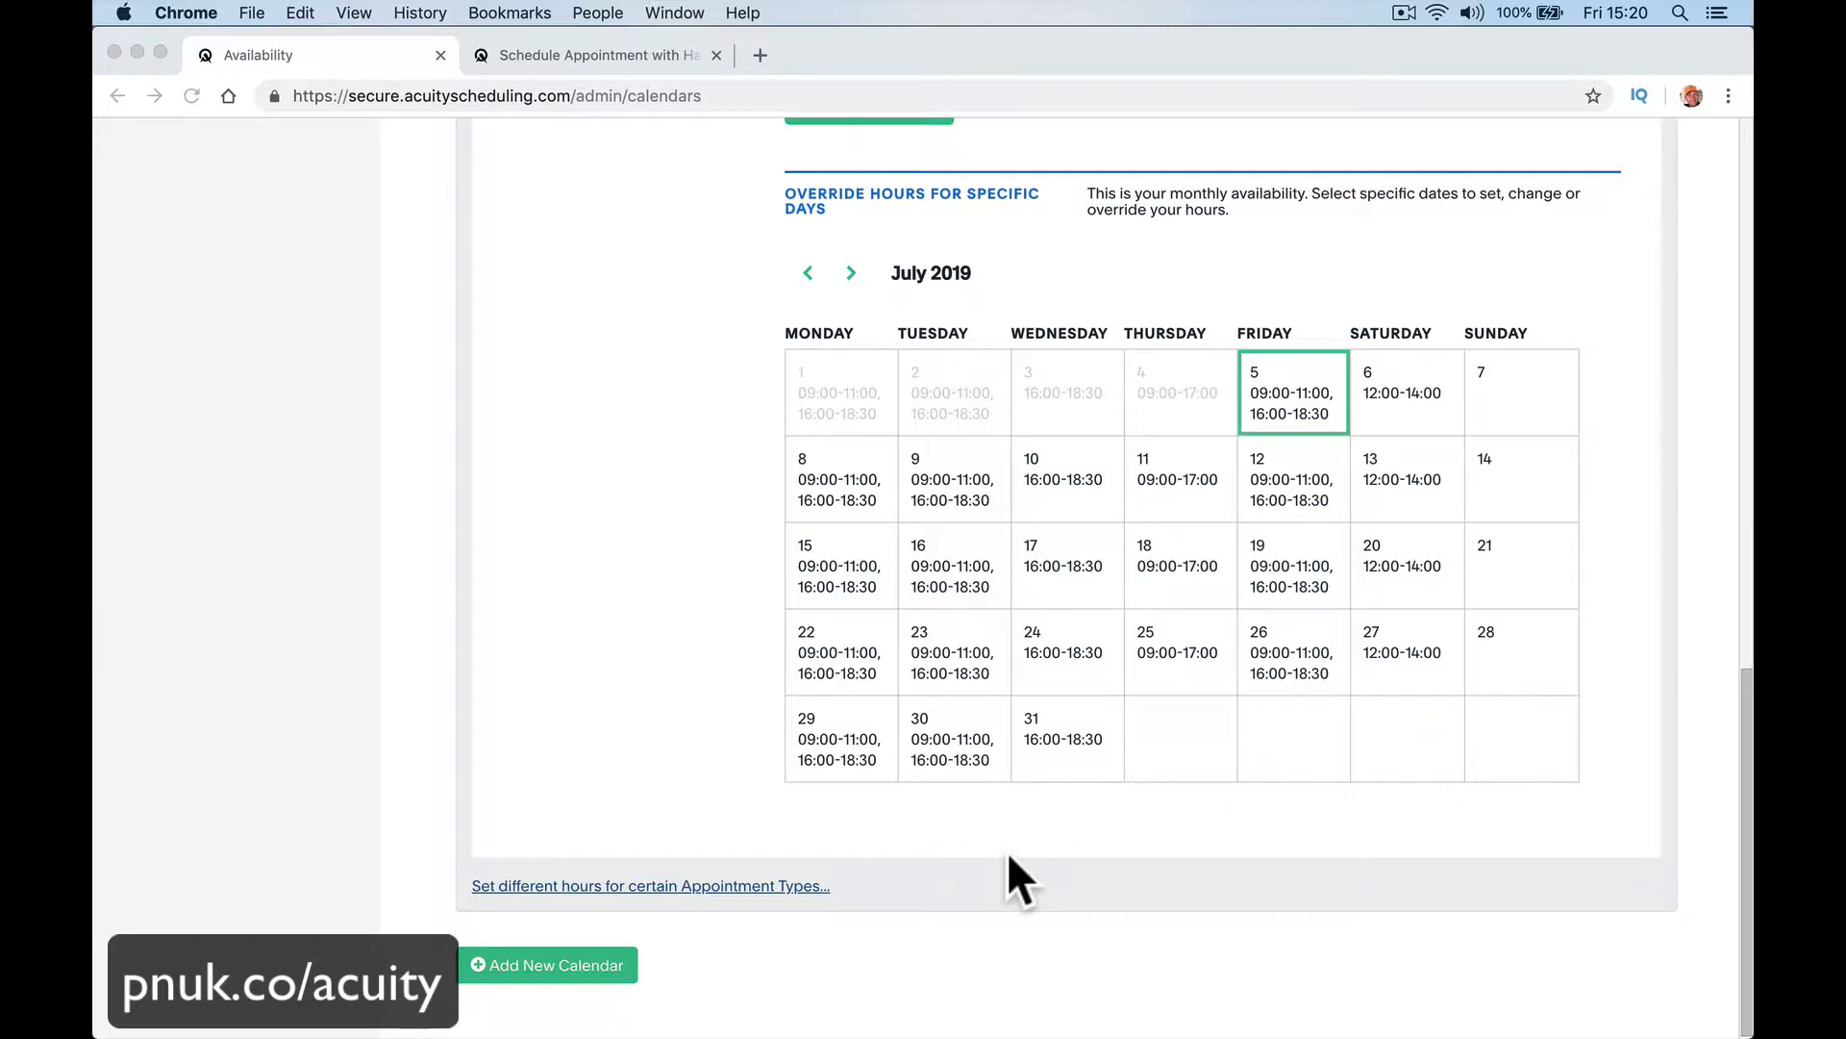
scroll(1007, 851, up, 5)
scroll(1009, 856, up, 2)
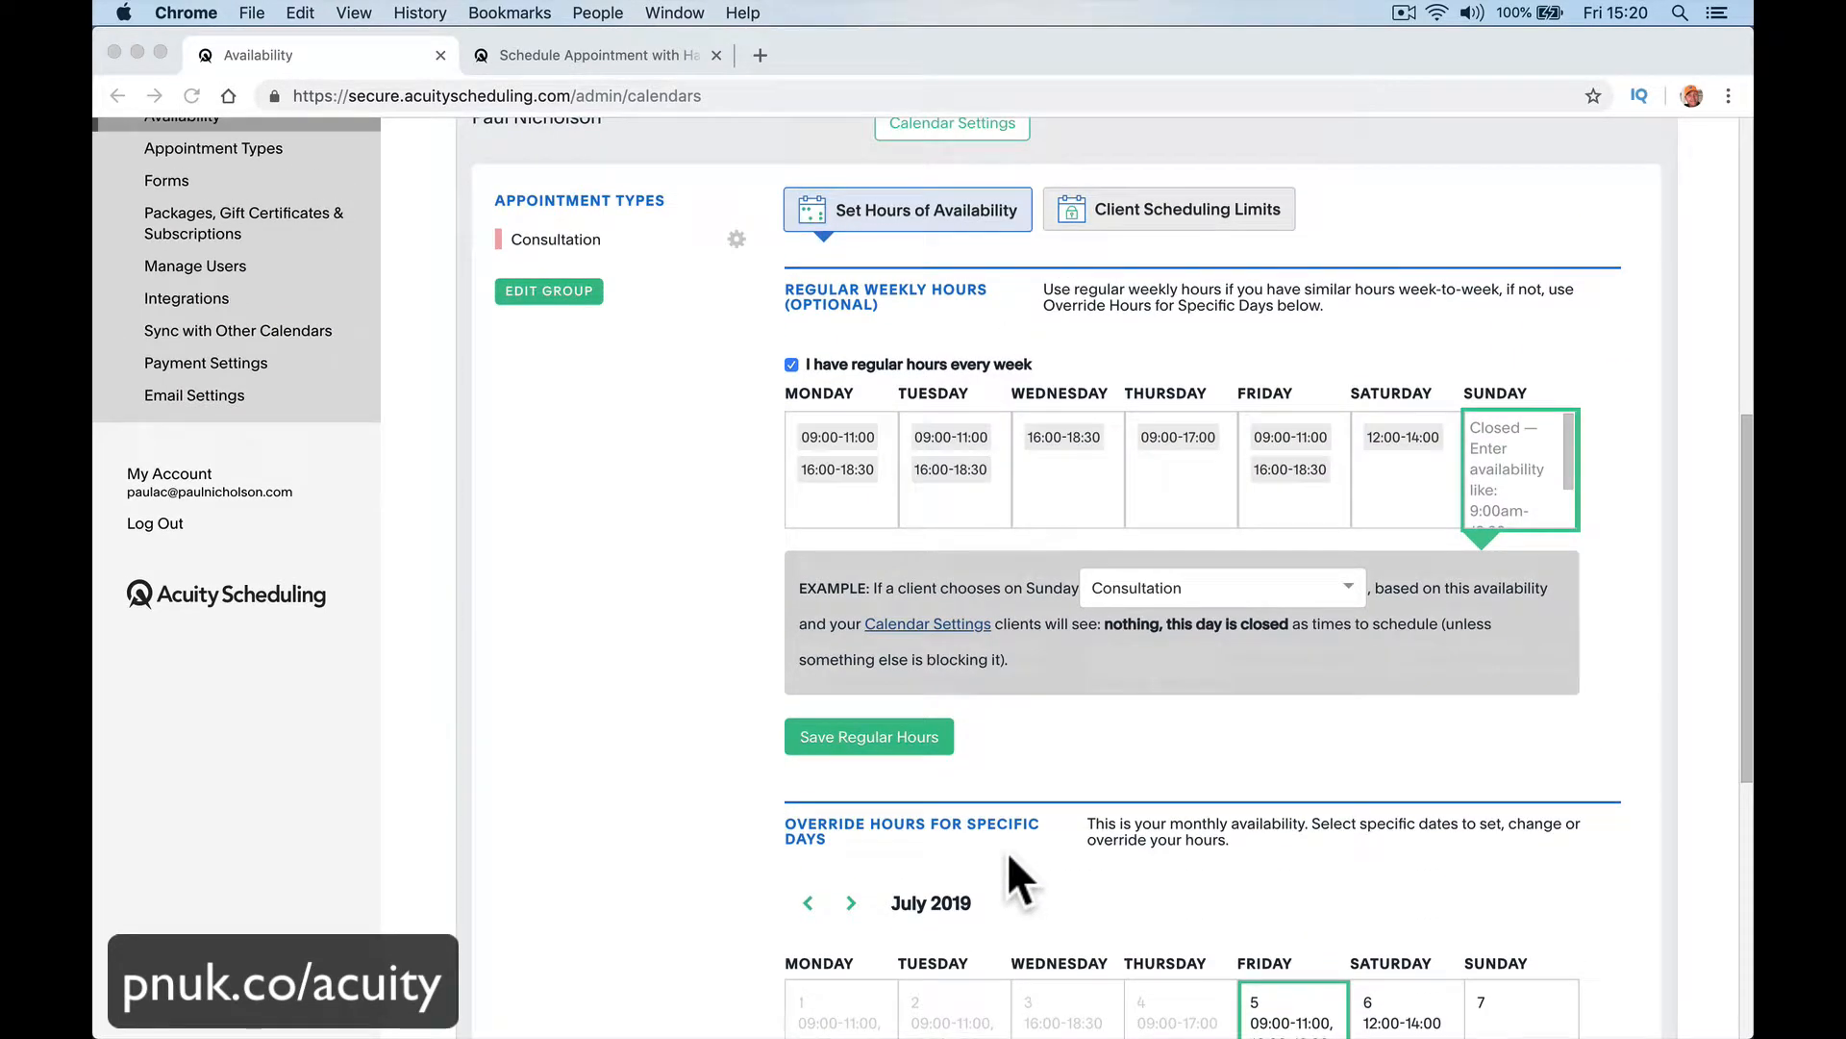
scroll(1075, 702, up, 1)
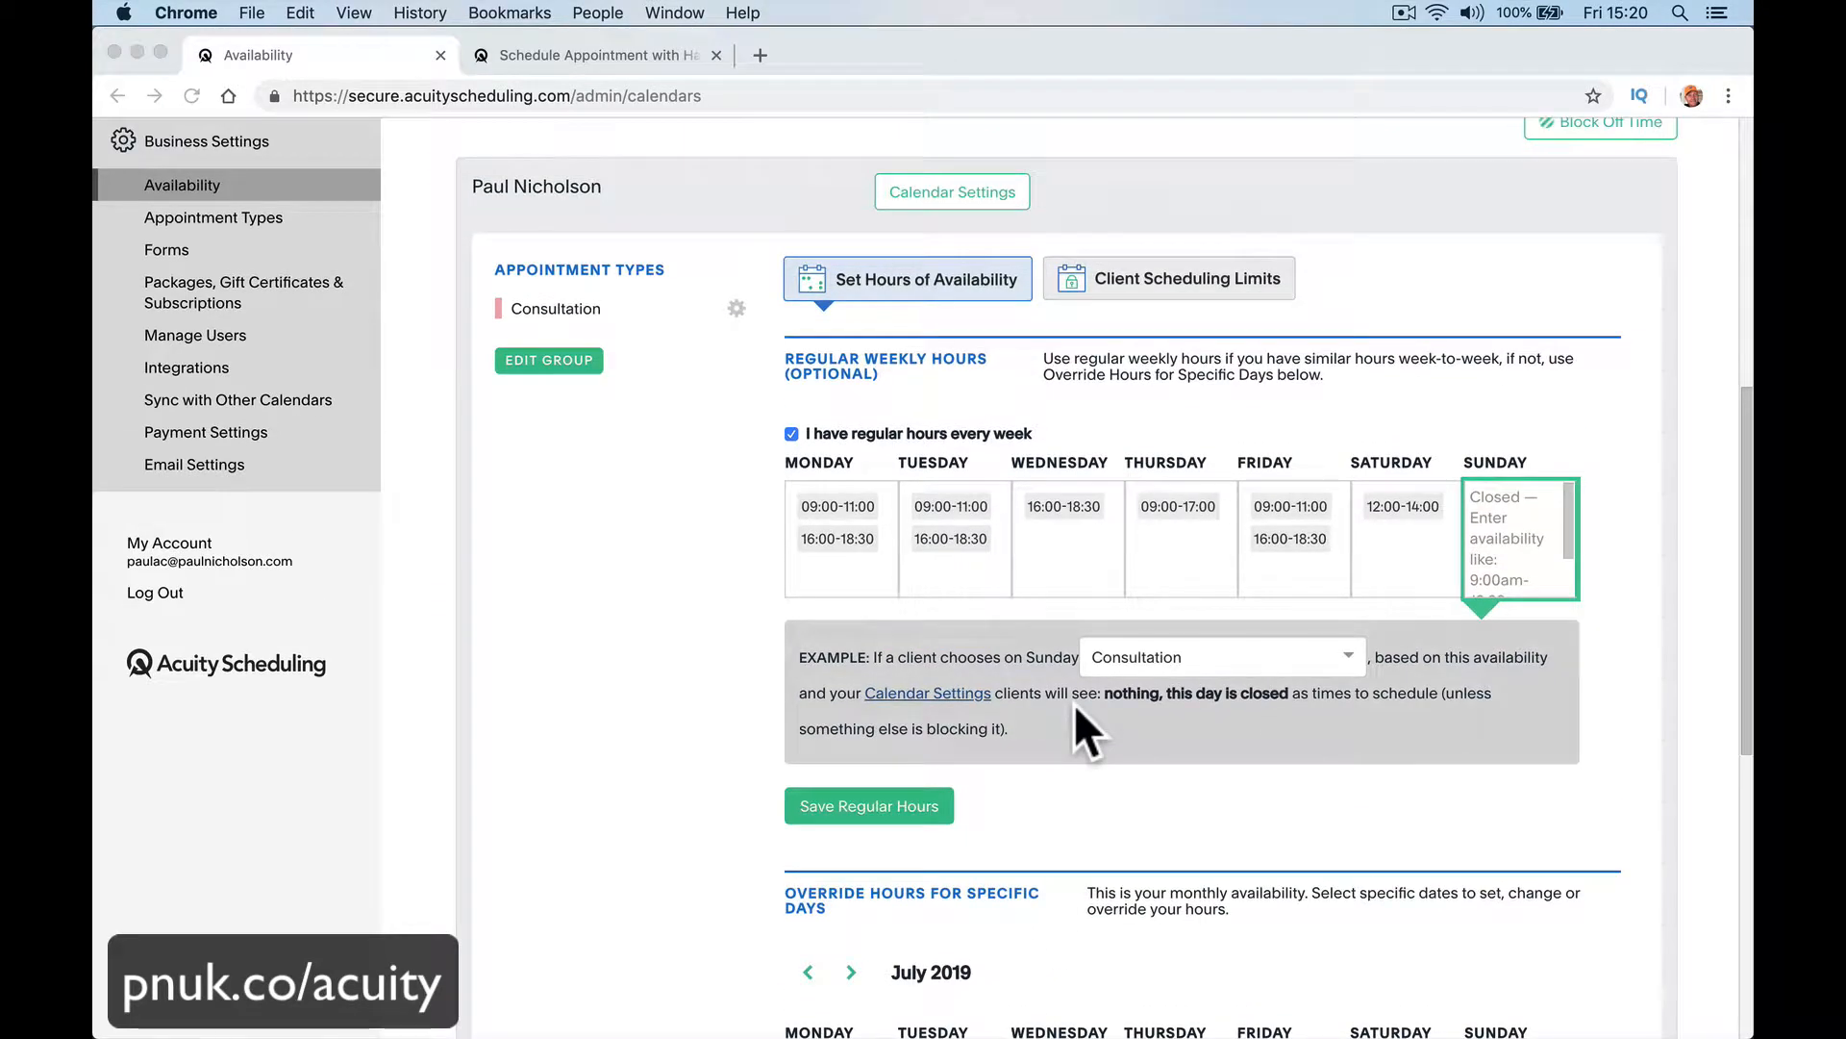
Step: Open the calendar's client scheduling limits and select the number of appointments per time slot
click(1207, 279)
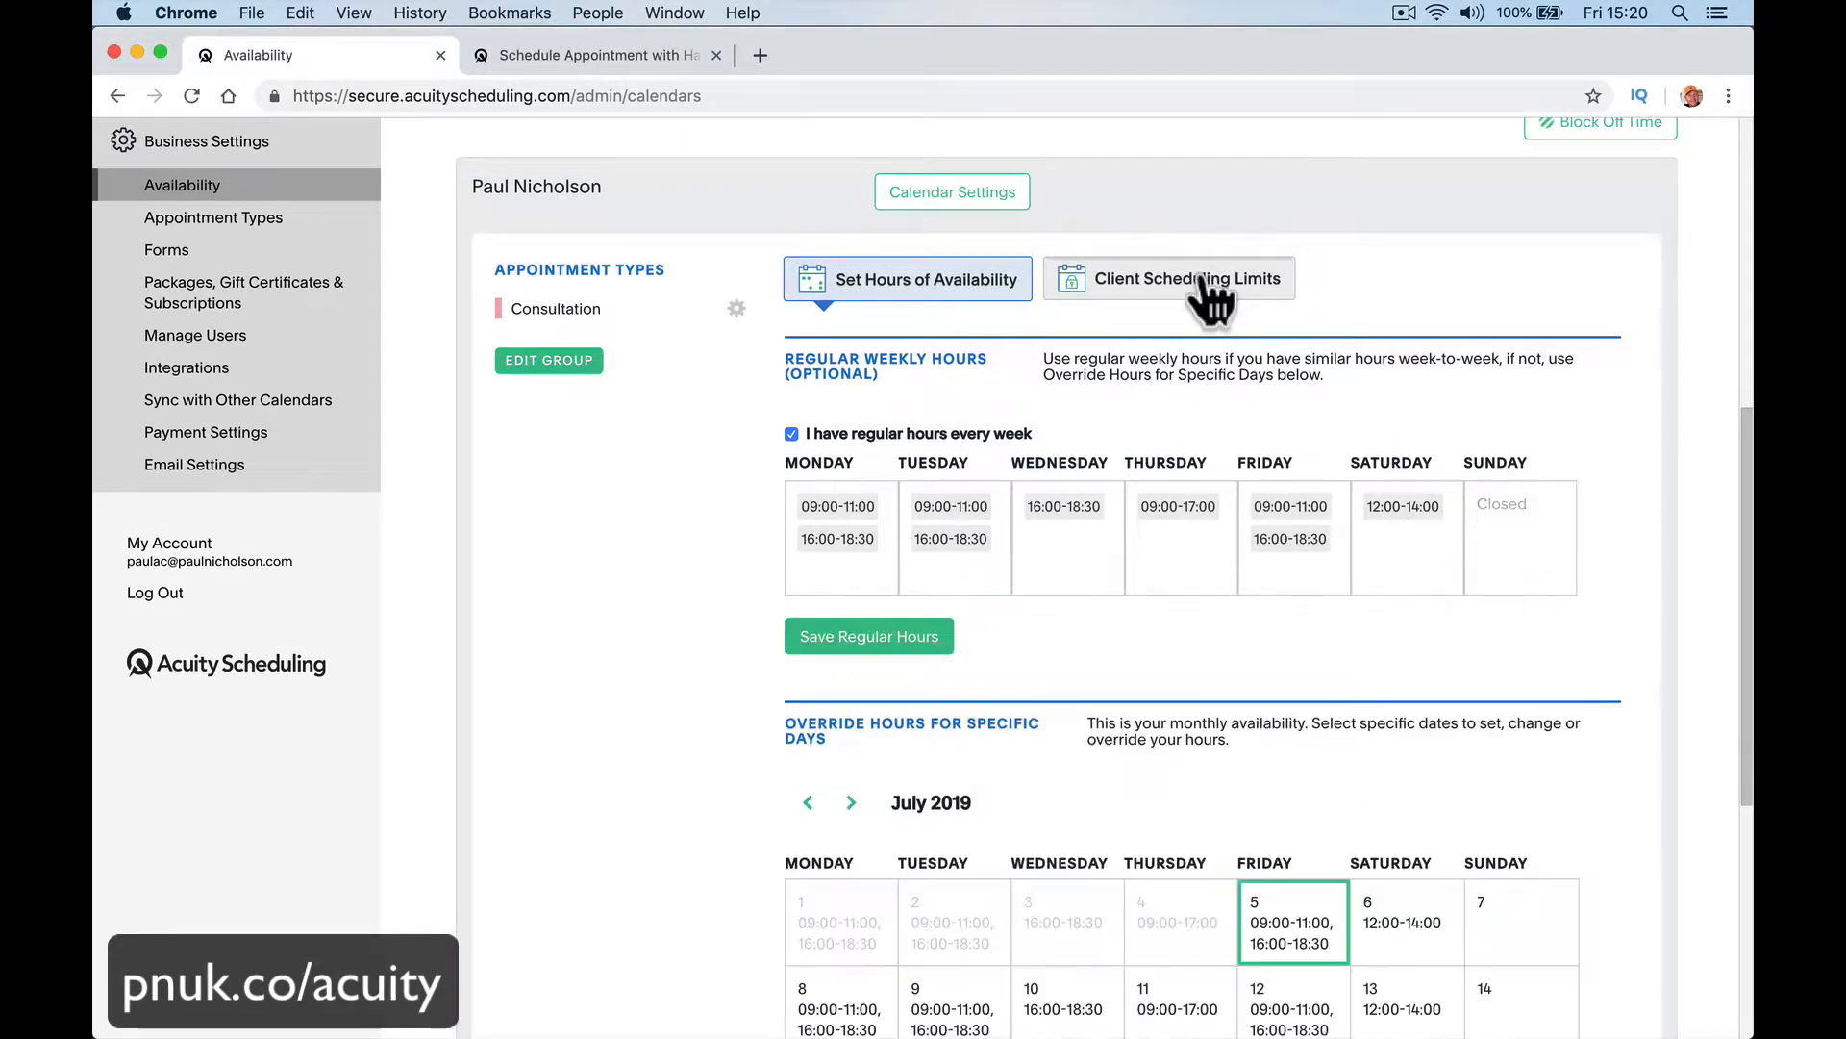
click(1208, 279)
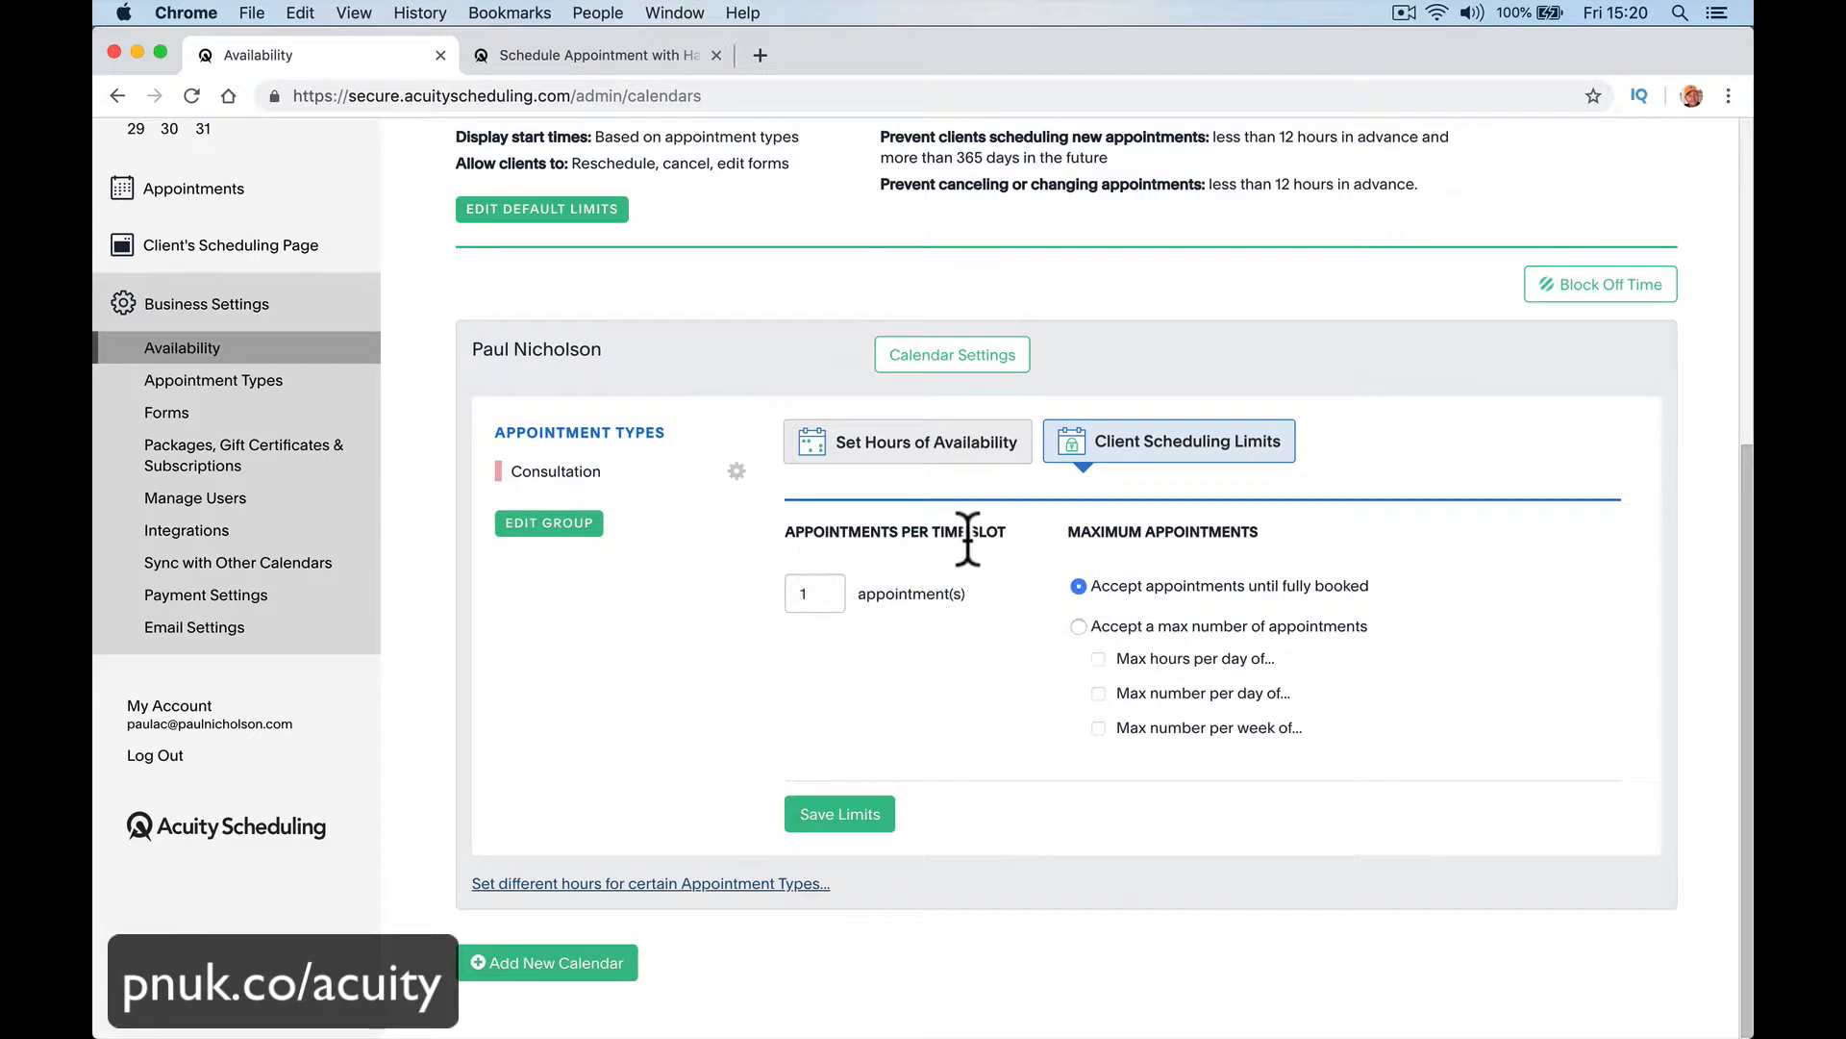
double_click(812, 591)
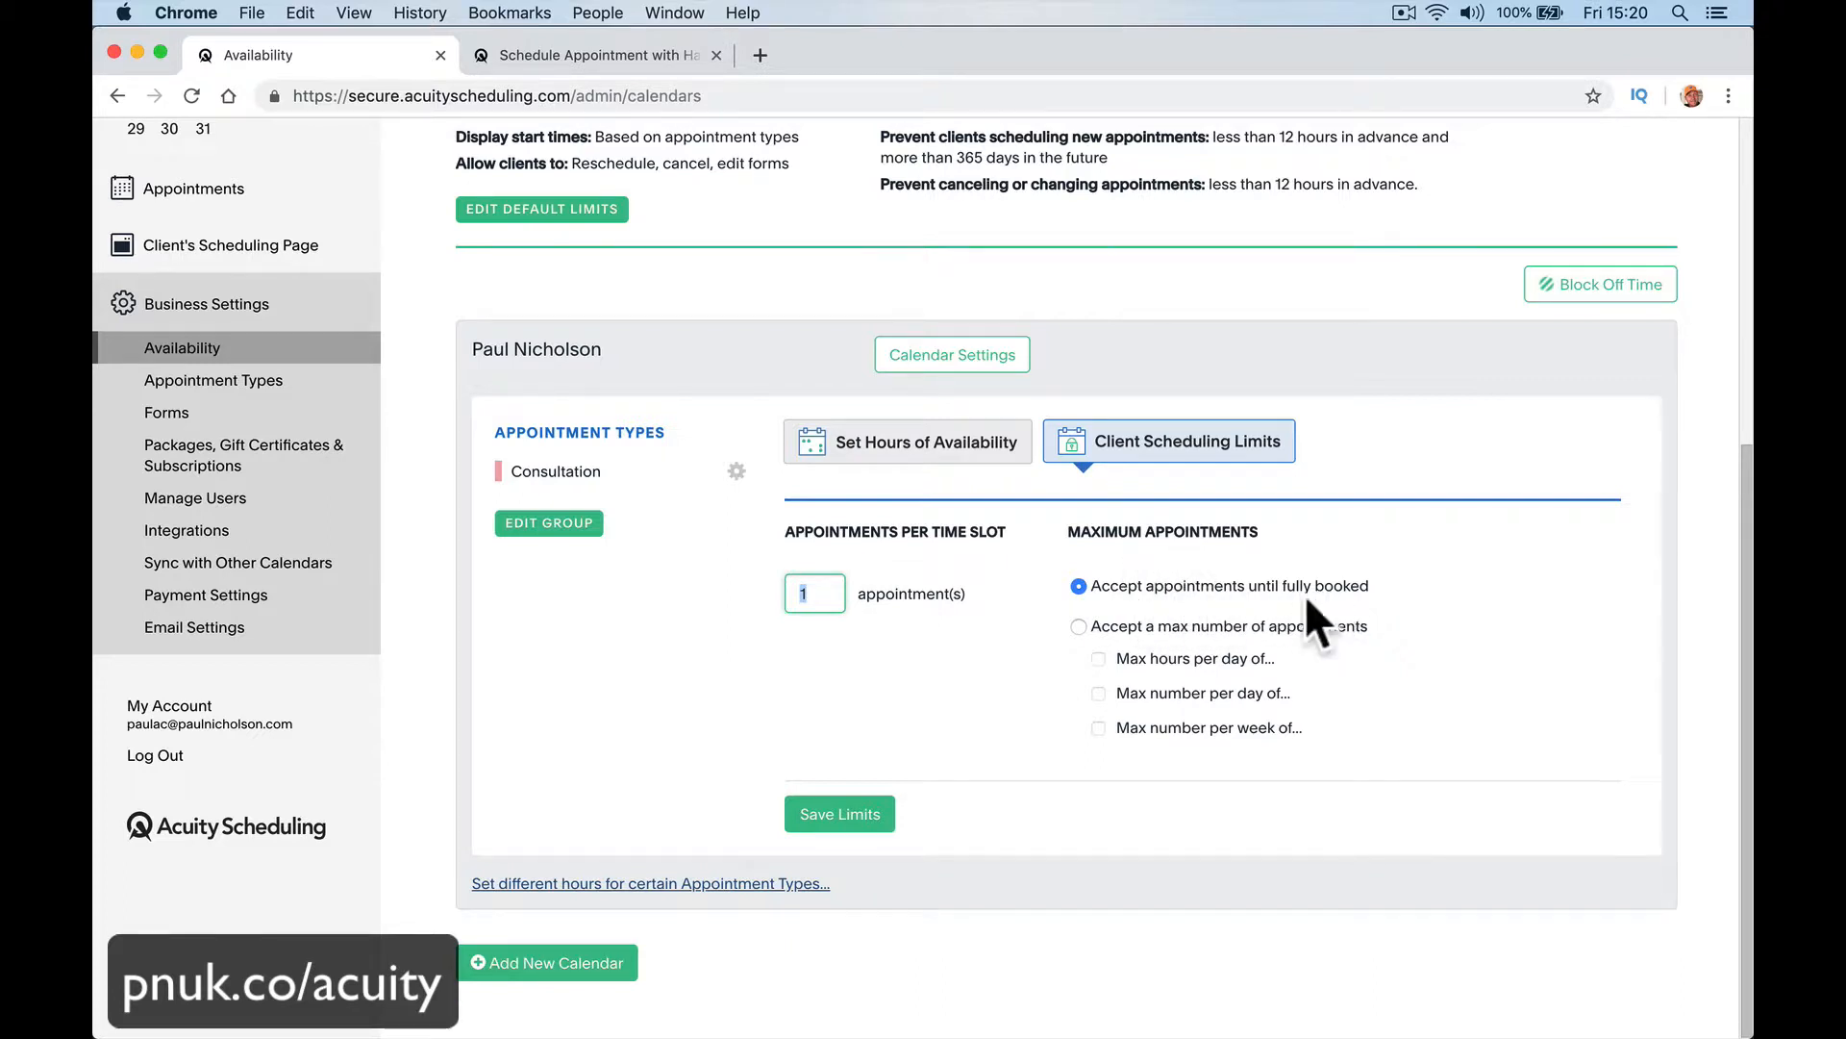
Step: Accept only a maximum number of appointments, with a limit of 4 hours per day
click(1188, 629)
click(1146, 670)
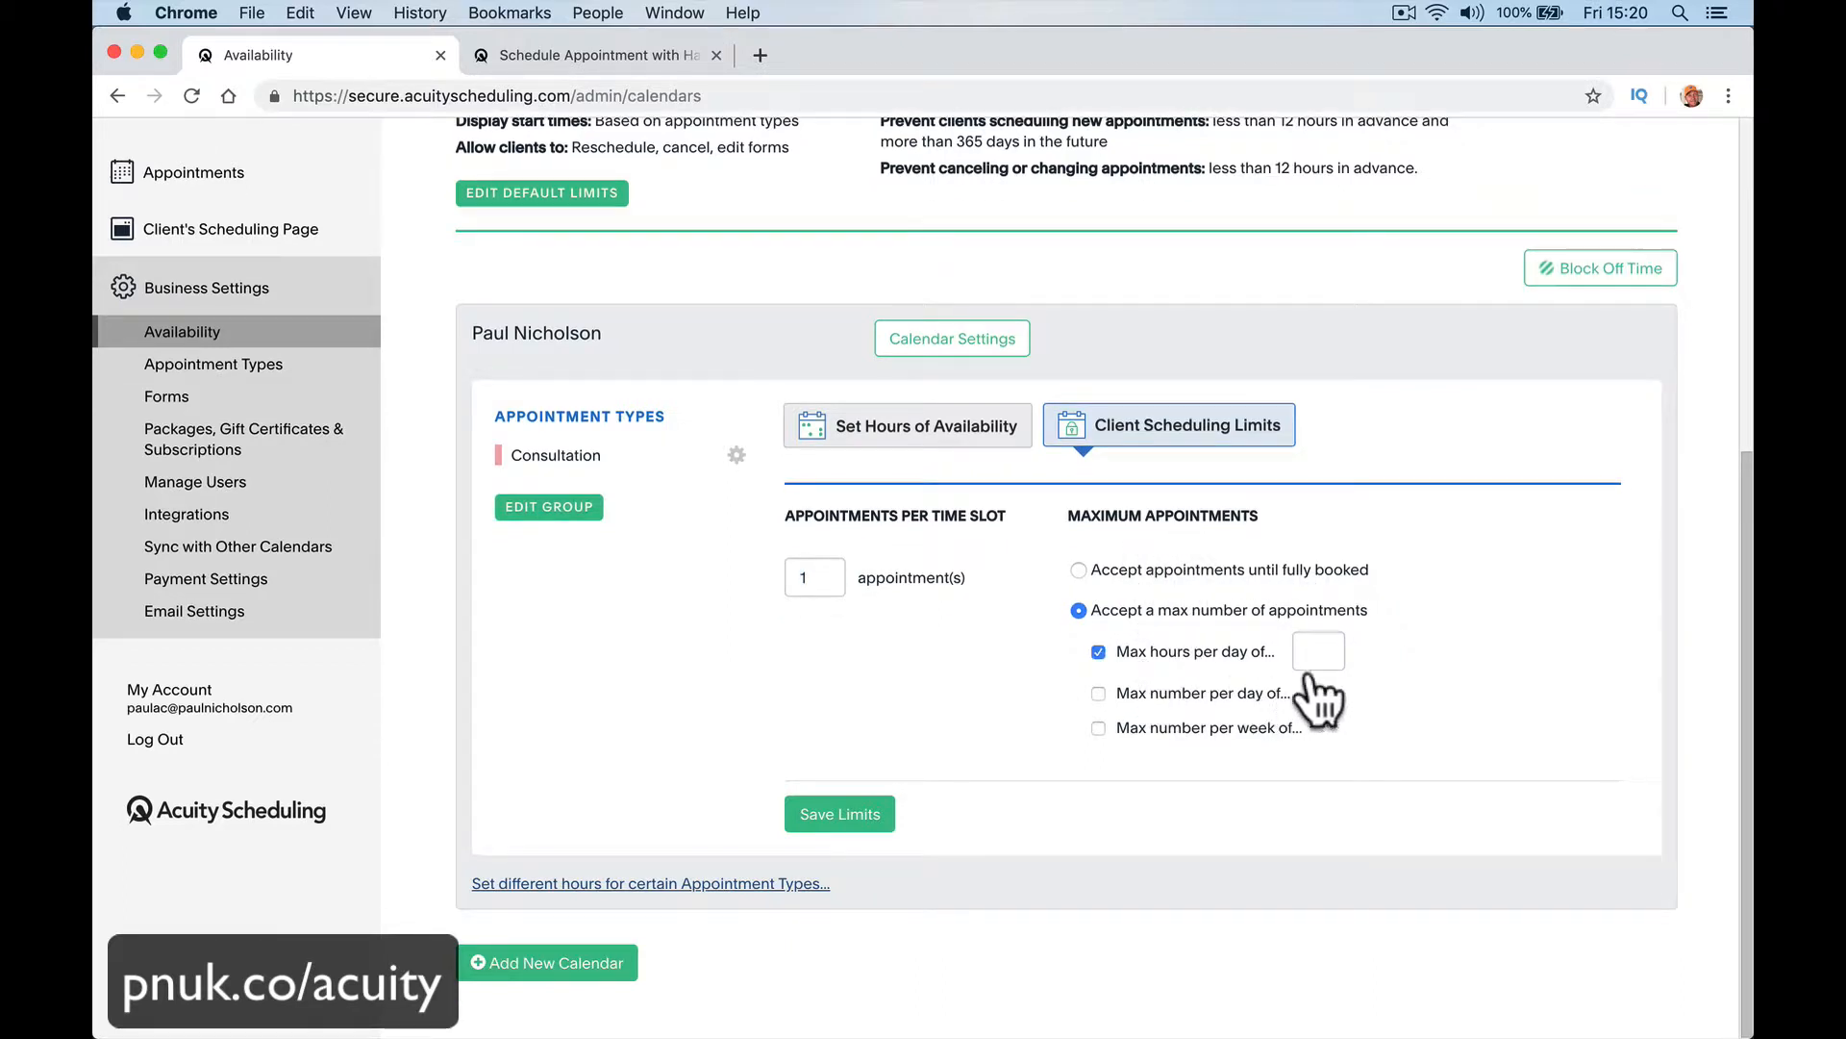
click(1325, 653)
text(4)
click(1364, 775)
Step: Try enabling the maximum number per day and per week limits, and clear both again
click(1099, 693)
click(1100, 716)
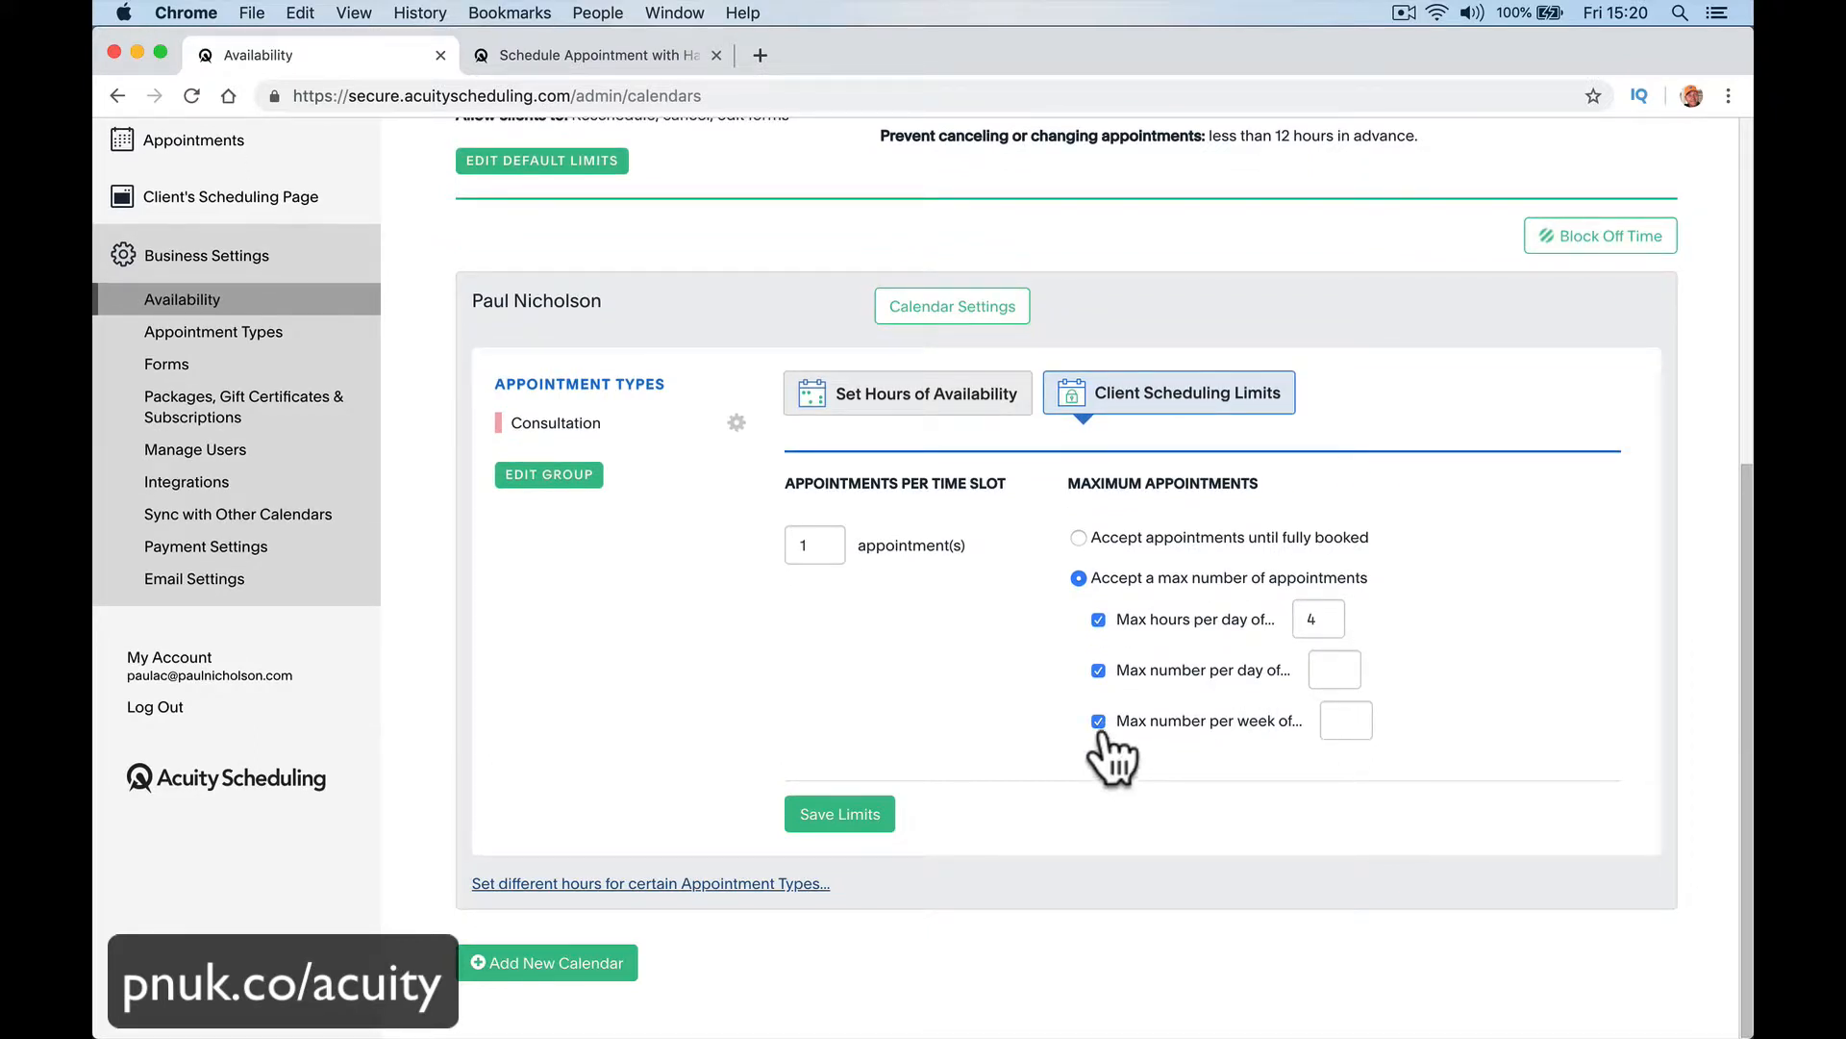
click(1098, 721)
click(1098, 684)
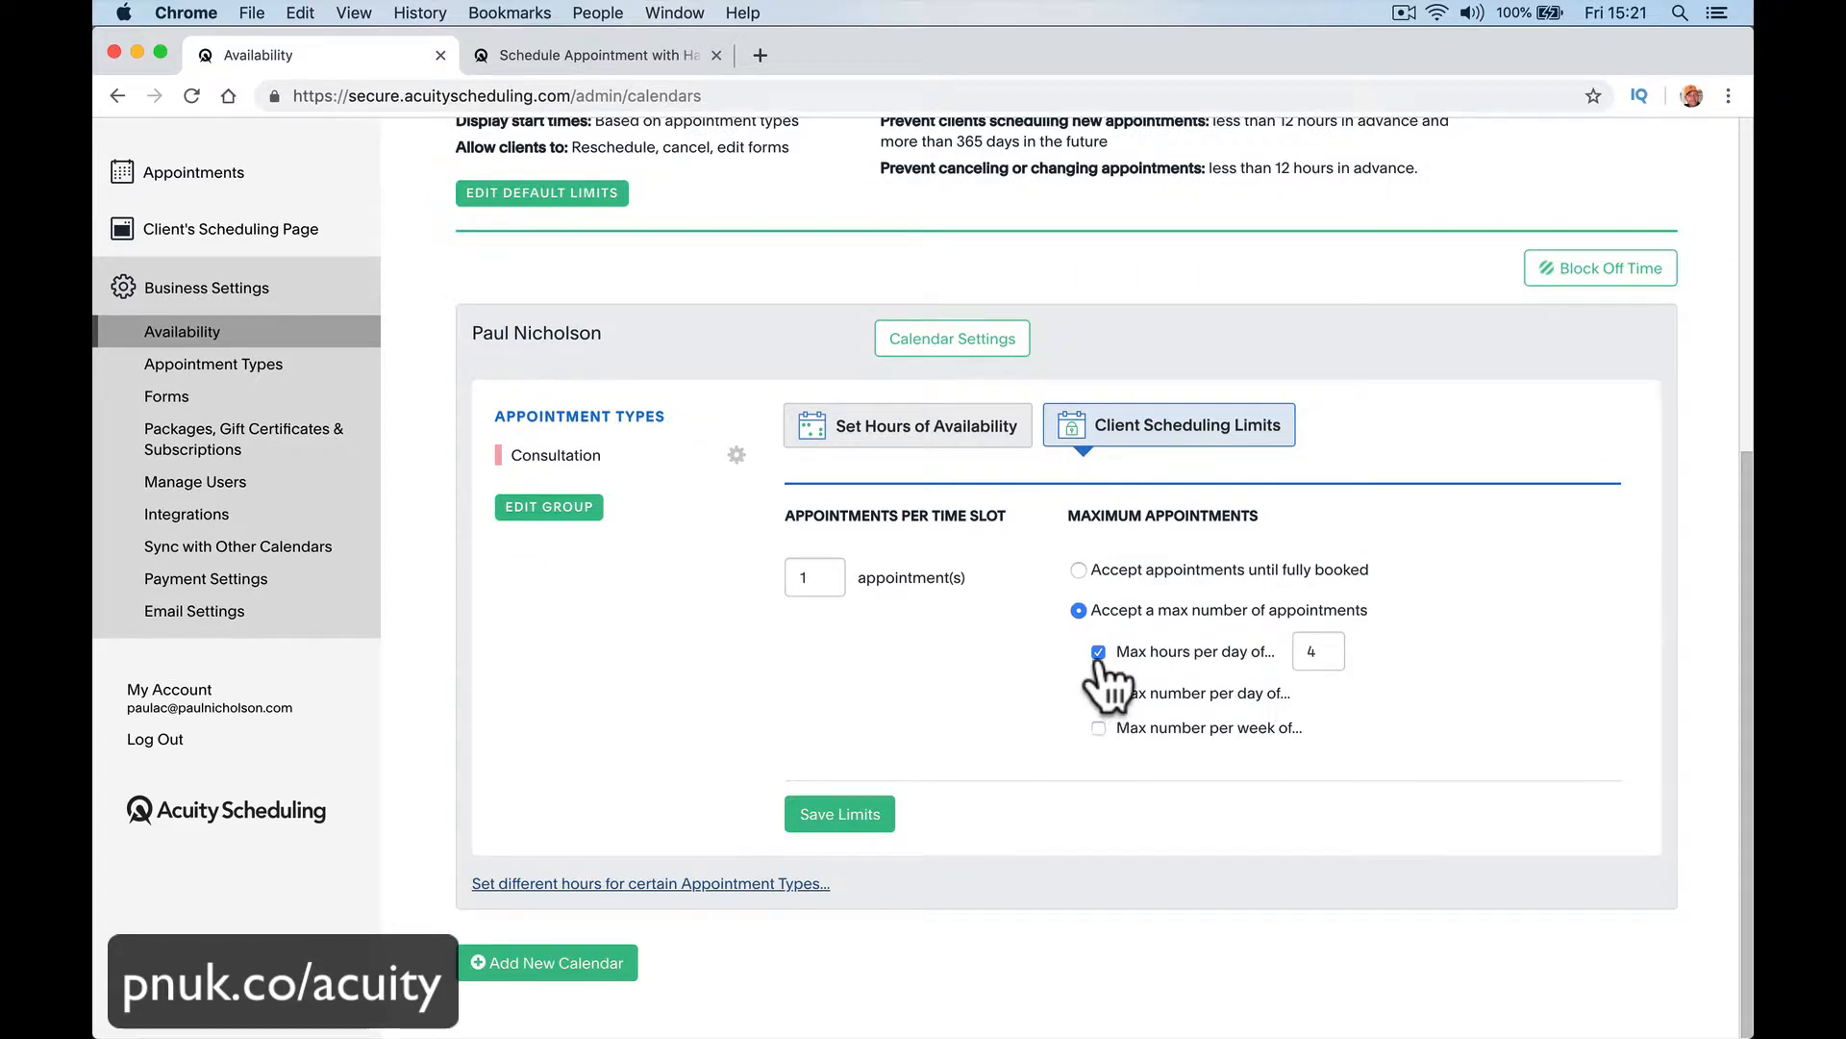
Step: Set the calendar to accept appointments until fully booked and save the scheduling limits
click(1098, 654)
click(1077, 583)
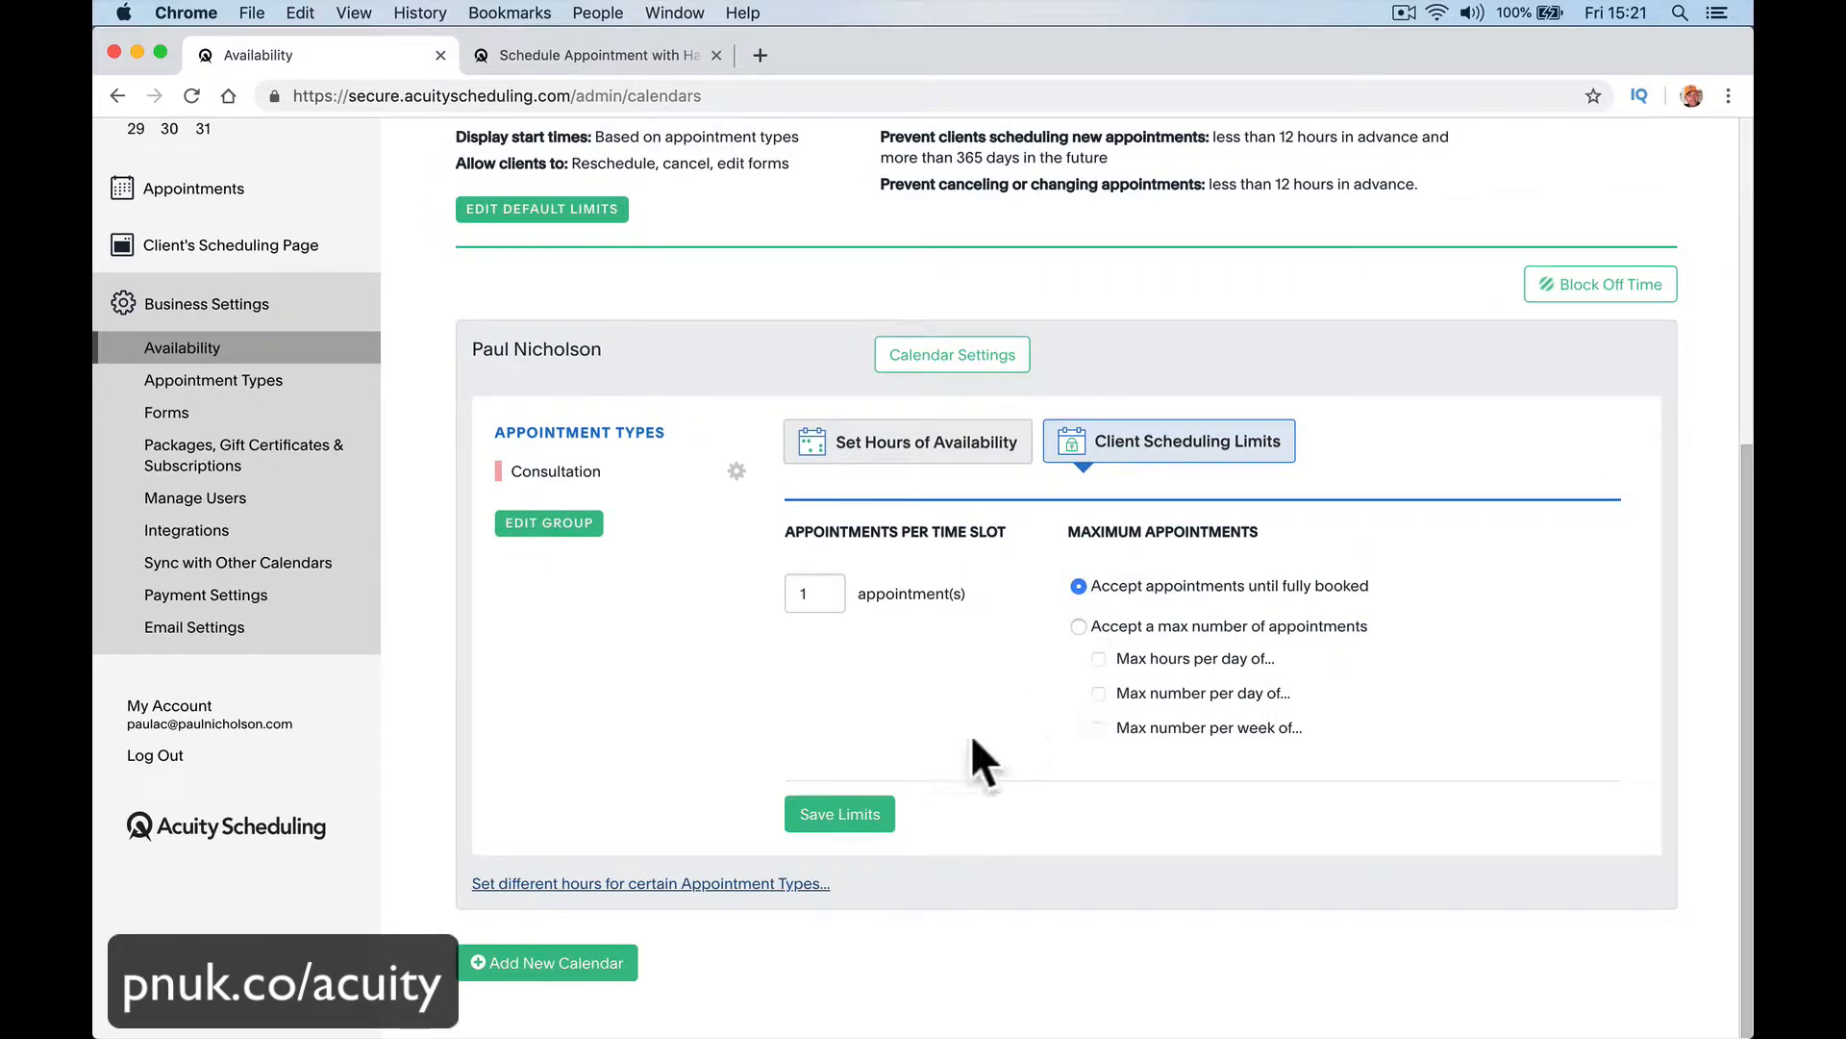
click(875, 813)
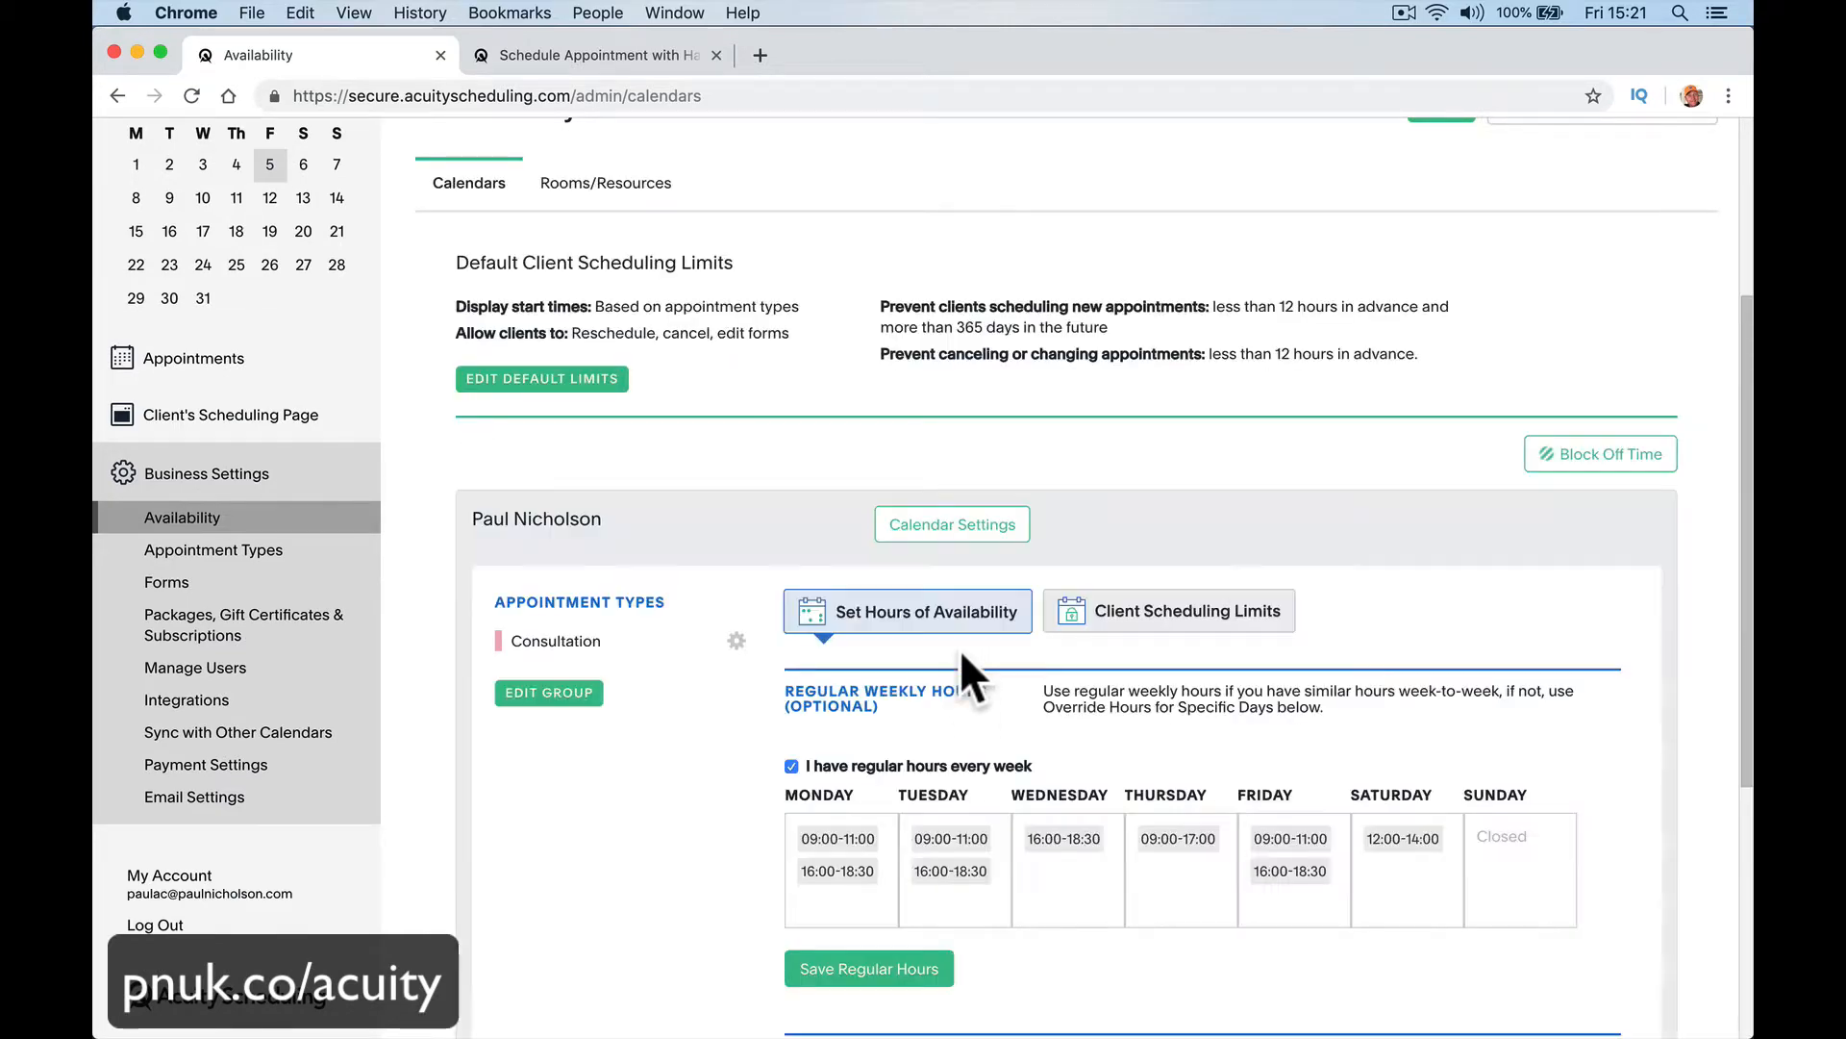
scroll(918, 643, down, 2)
scroll(919, 642, down, 8)
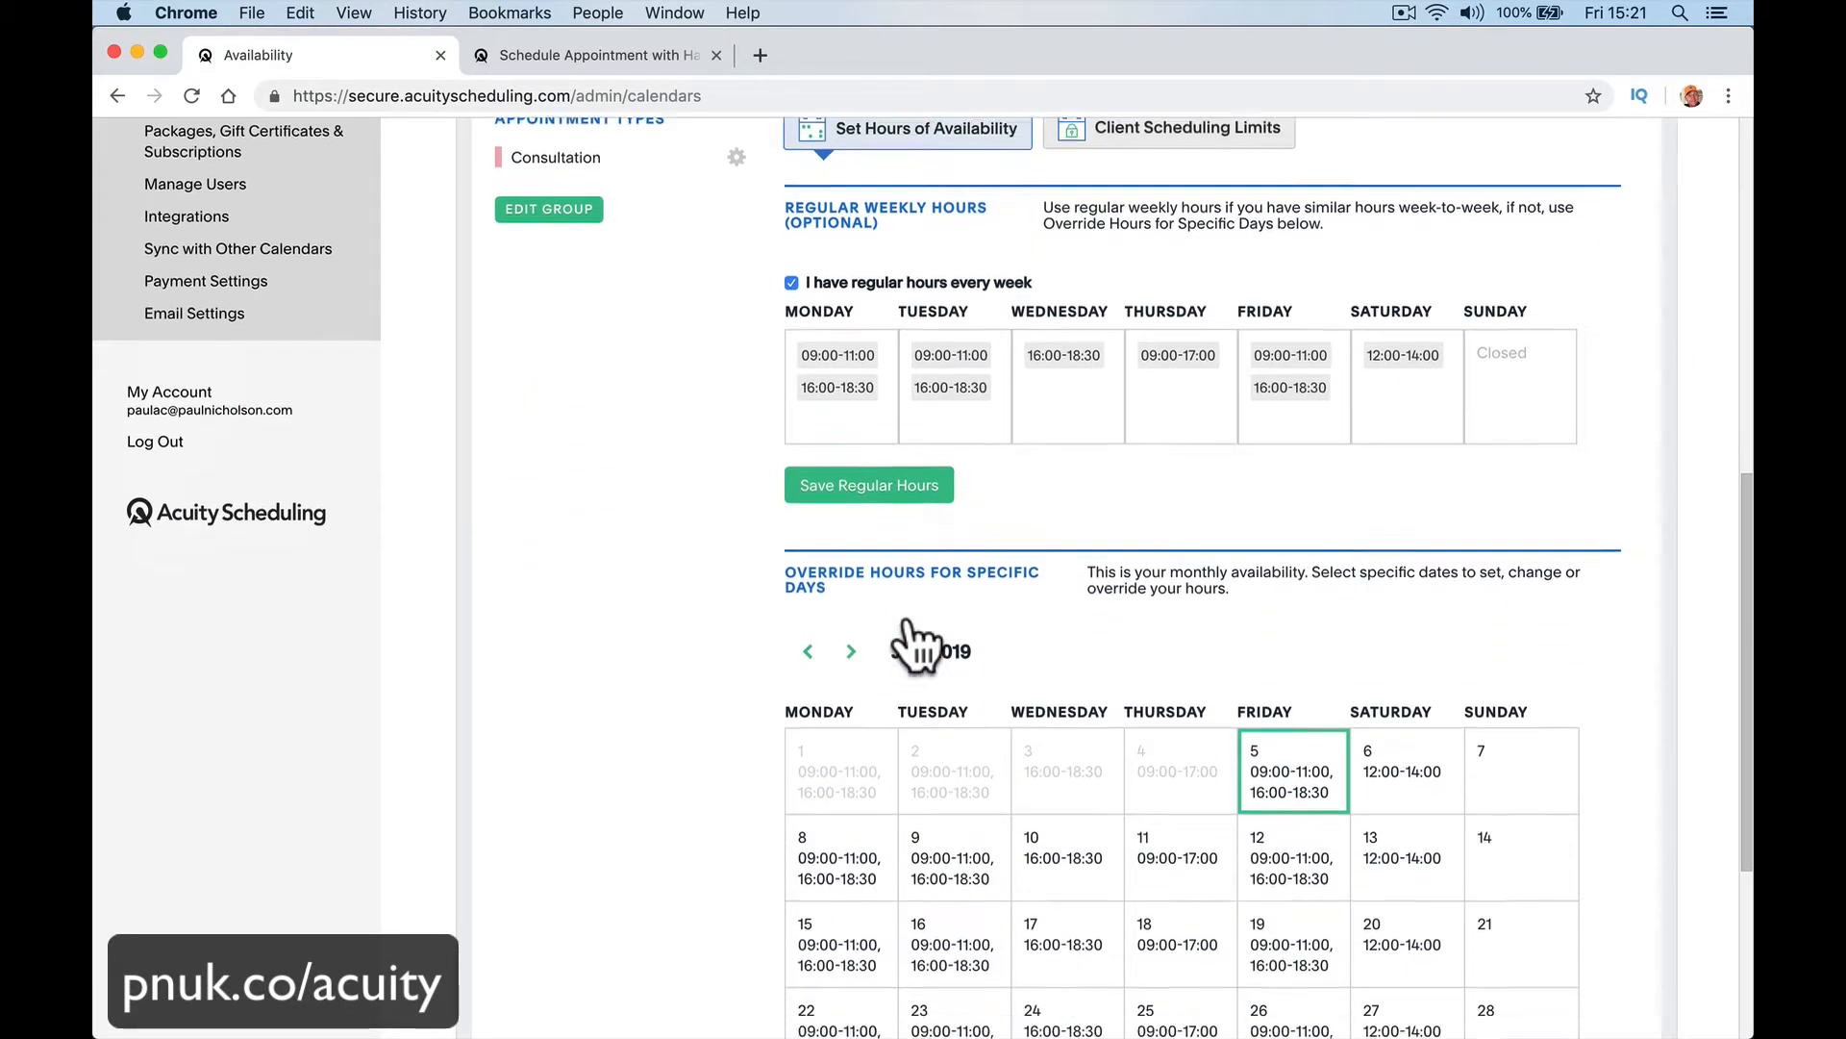
scroll(919, 642, up, 3)
scroll(907, 625, up, 5)
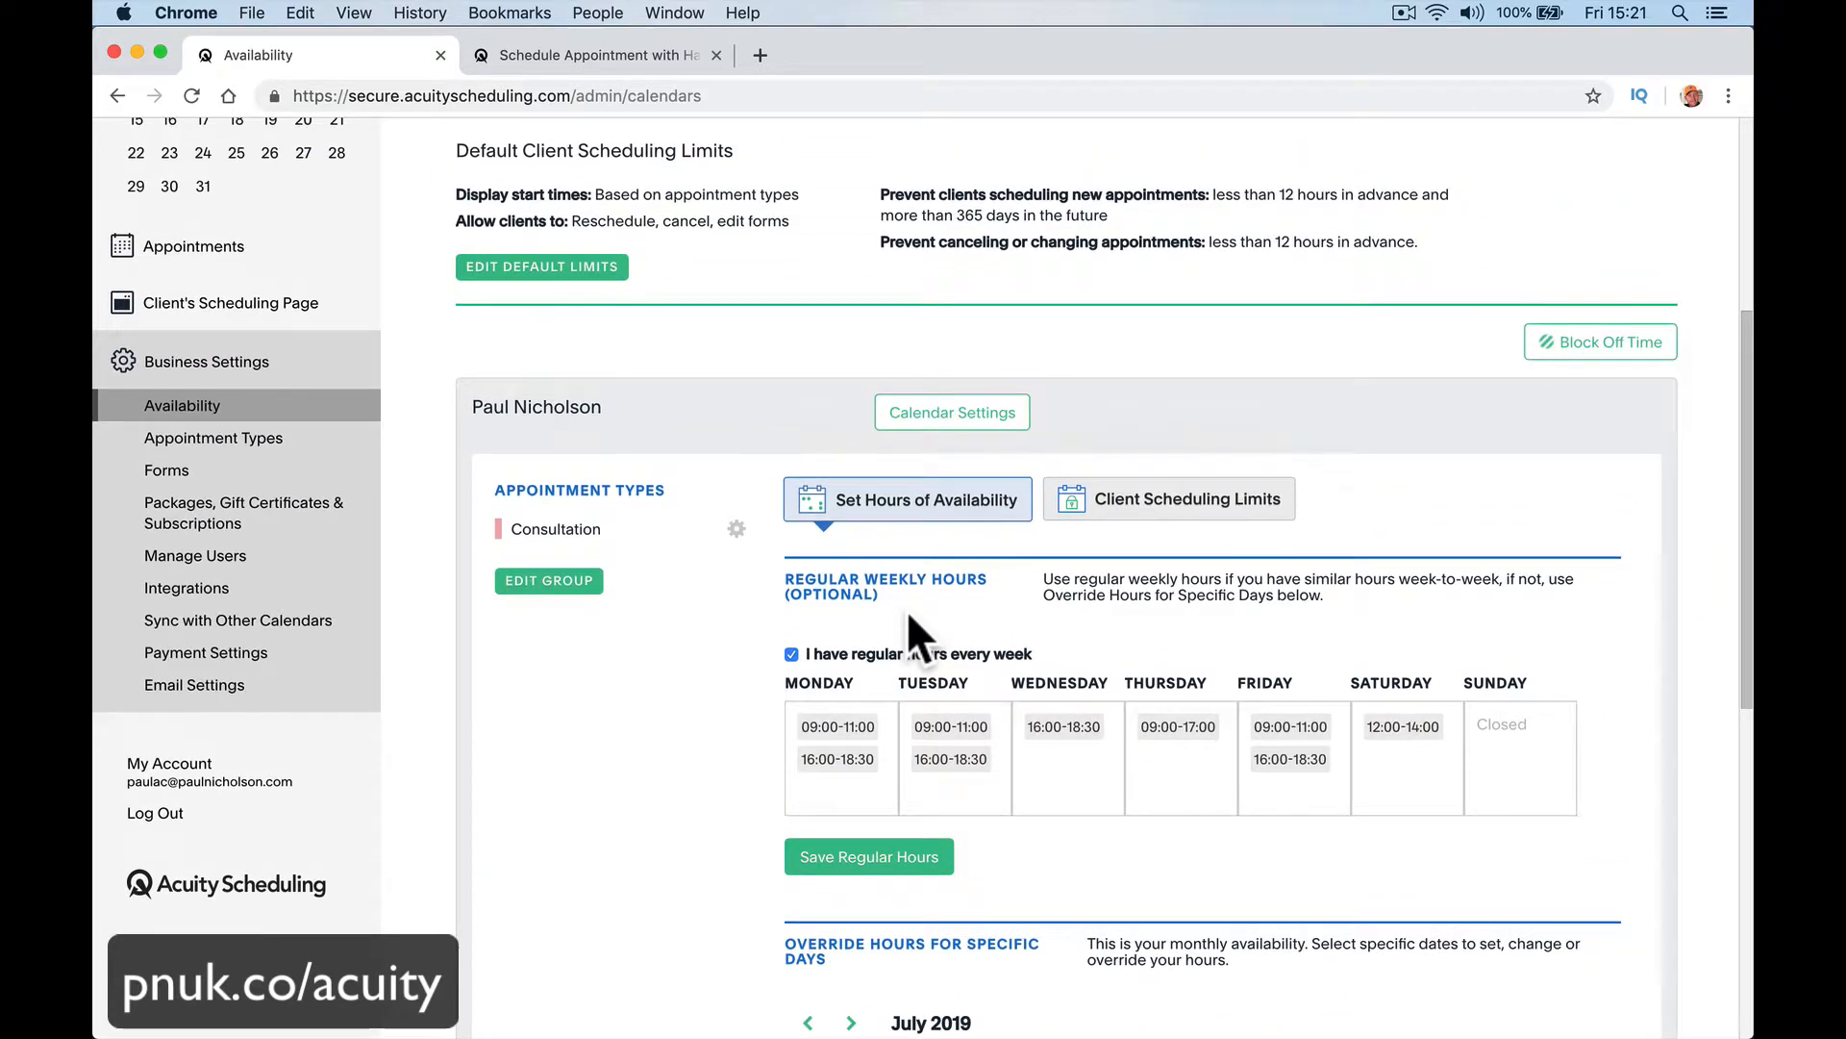
Step: View the options for blocking off time without blocking any, and review the July 2019 override hours for specific days
click(1596, 346)
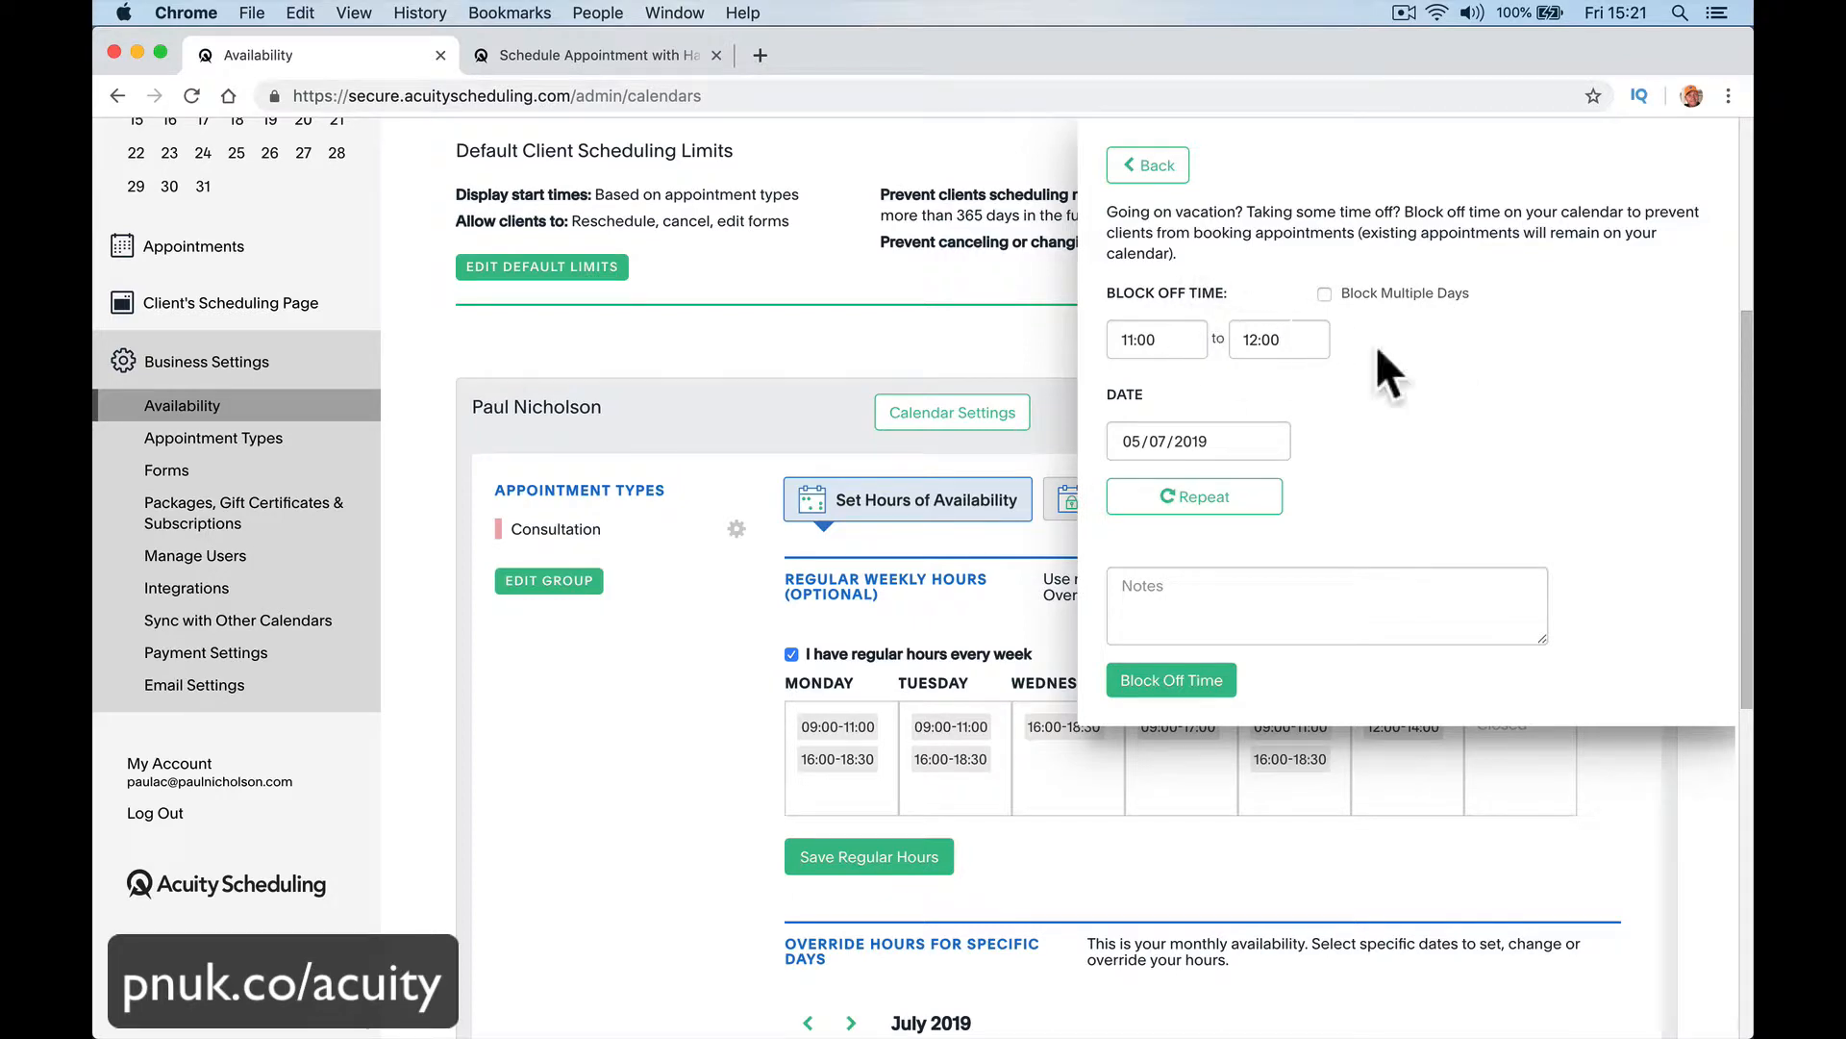
click(1133, 165)
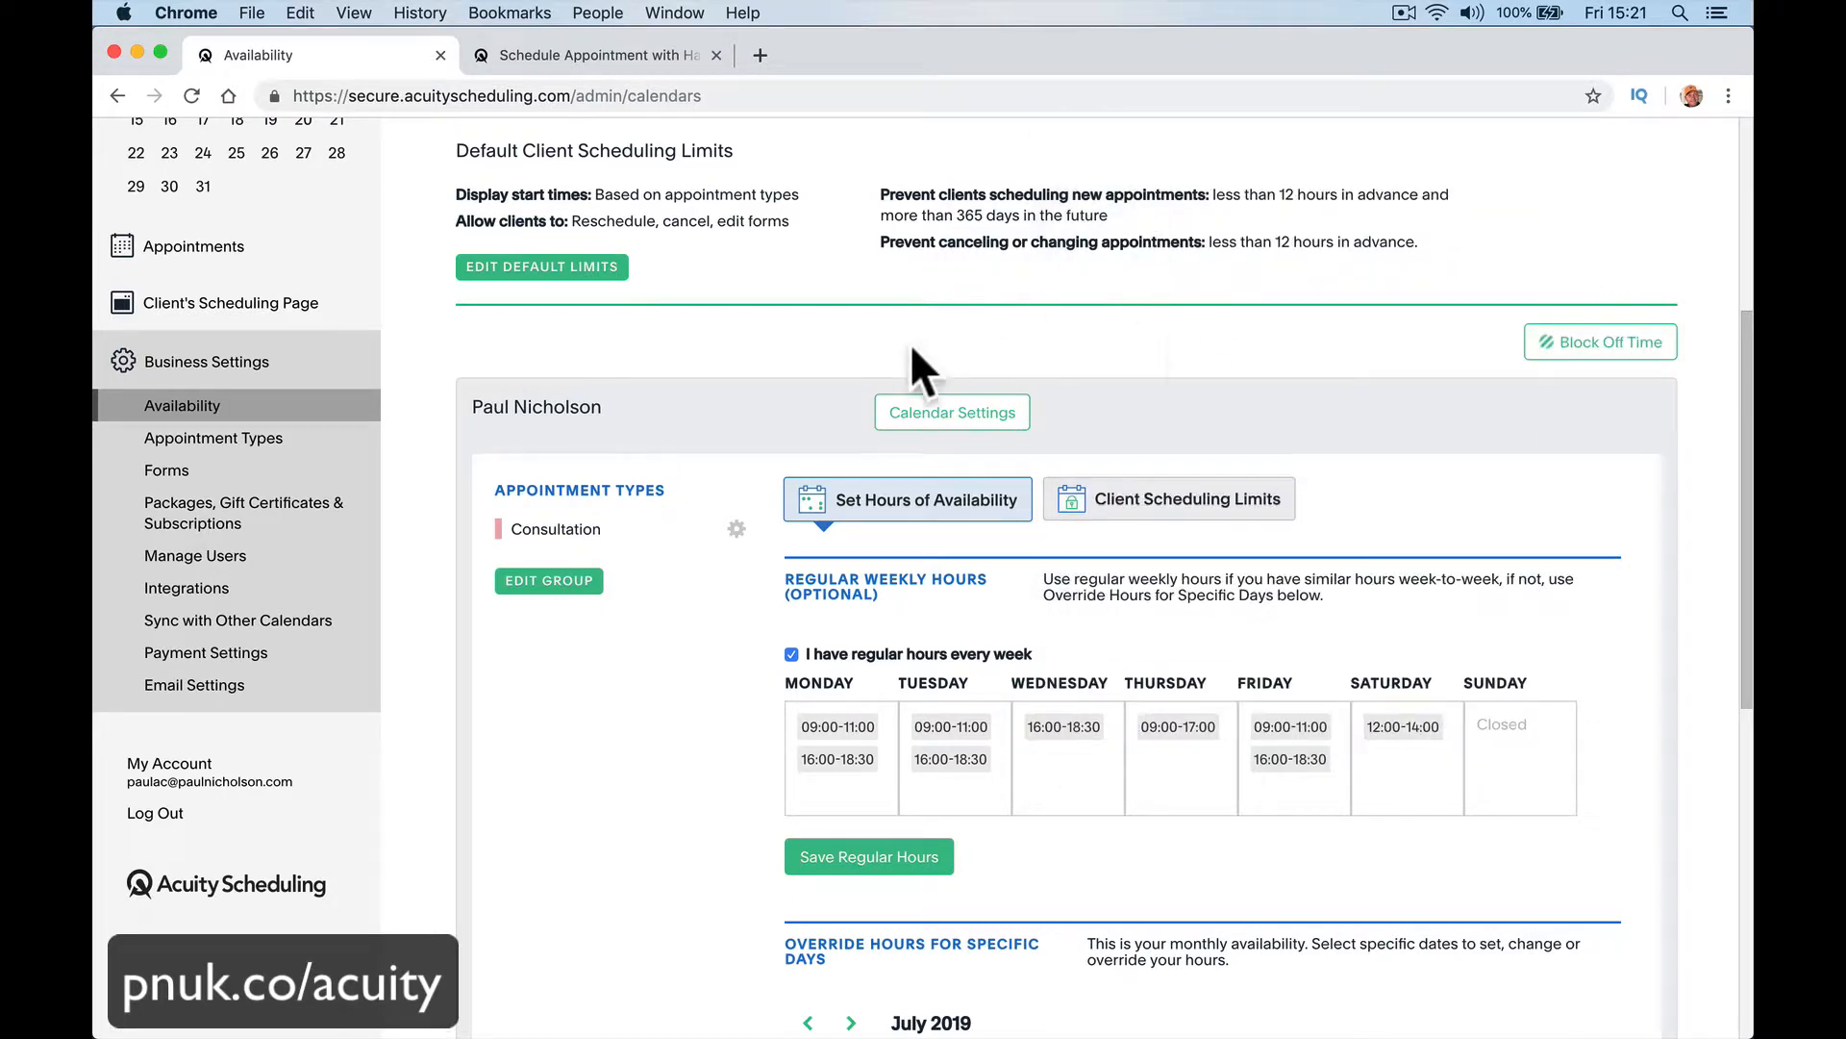
scroll(795, 424, down, 8)
scroll(784, 466, up, 8)
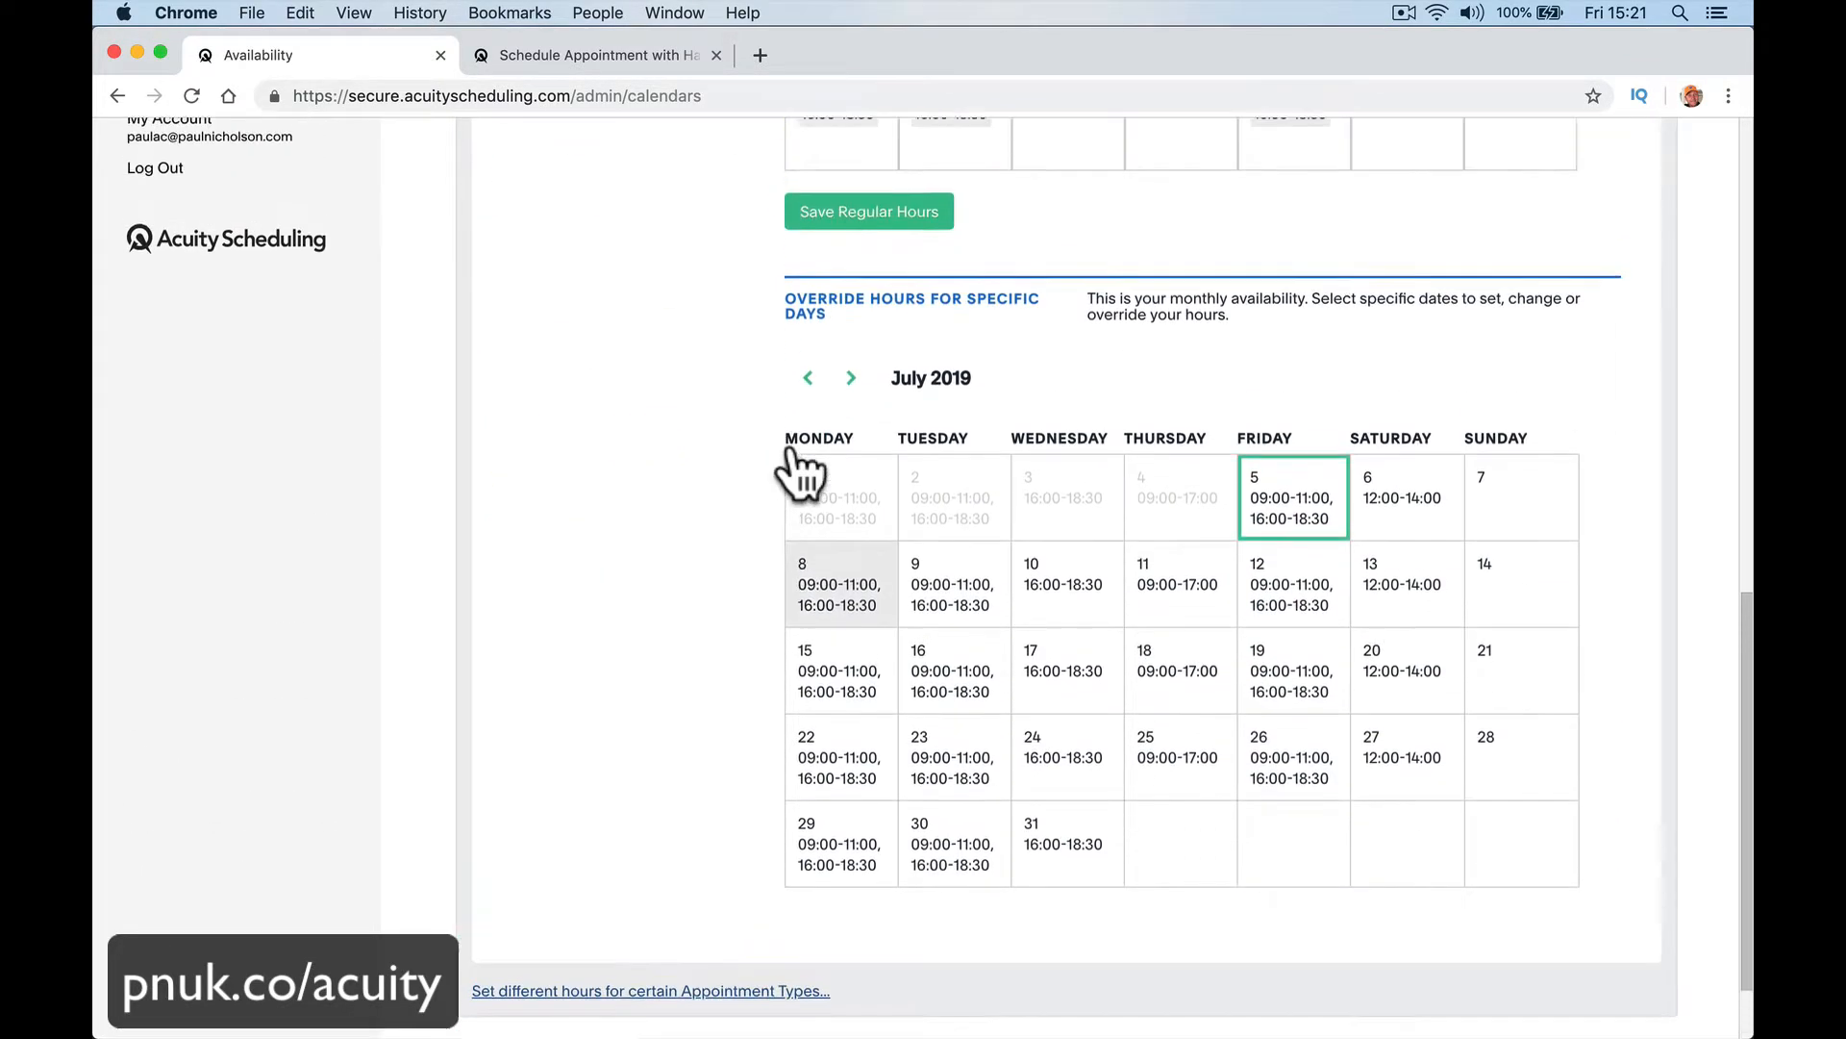
scroll(794, 448, down, 8)
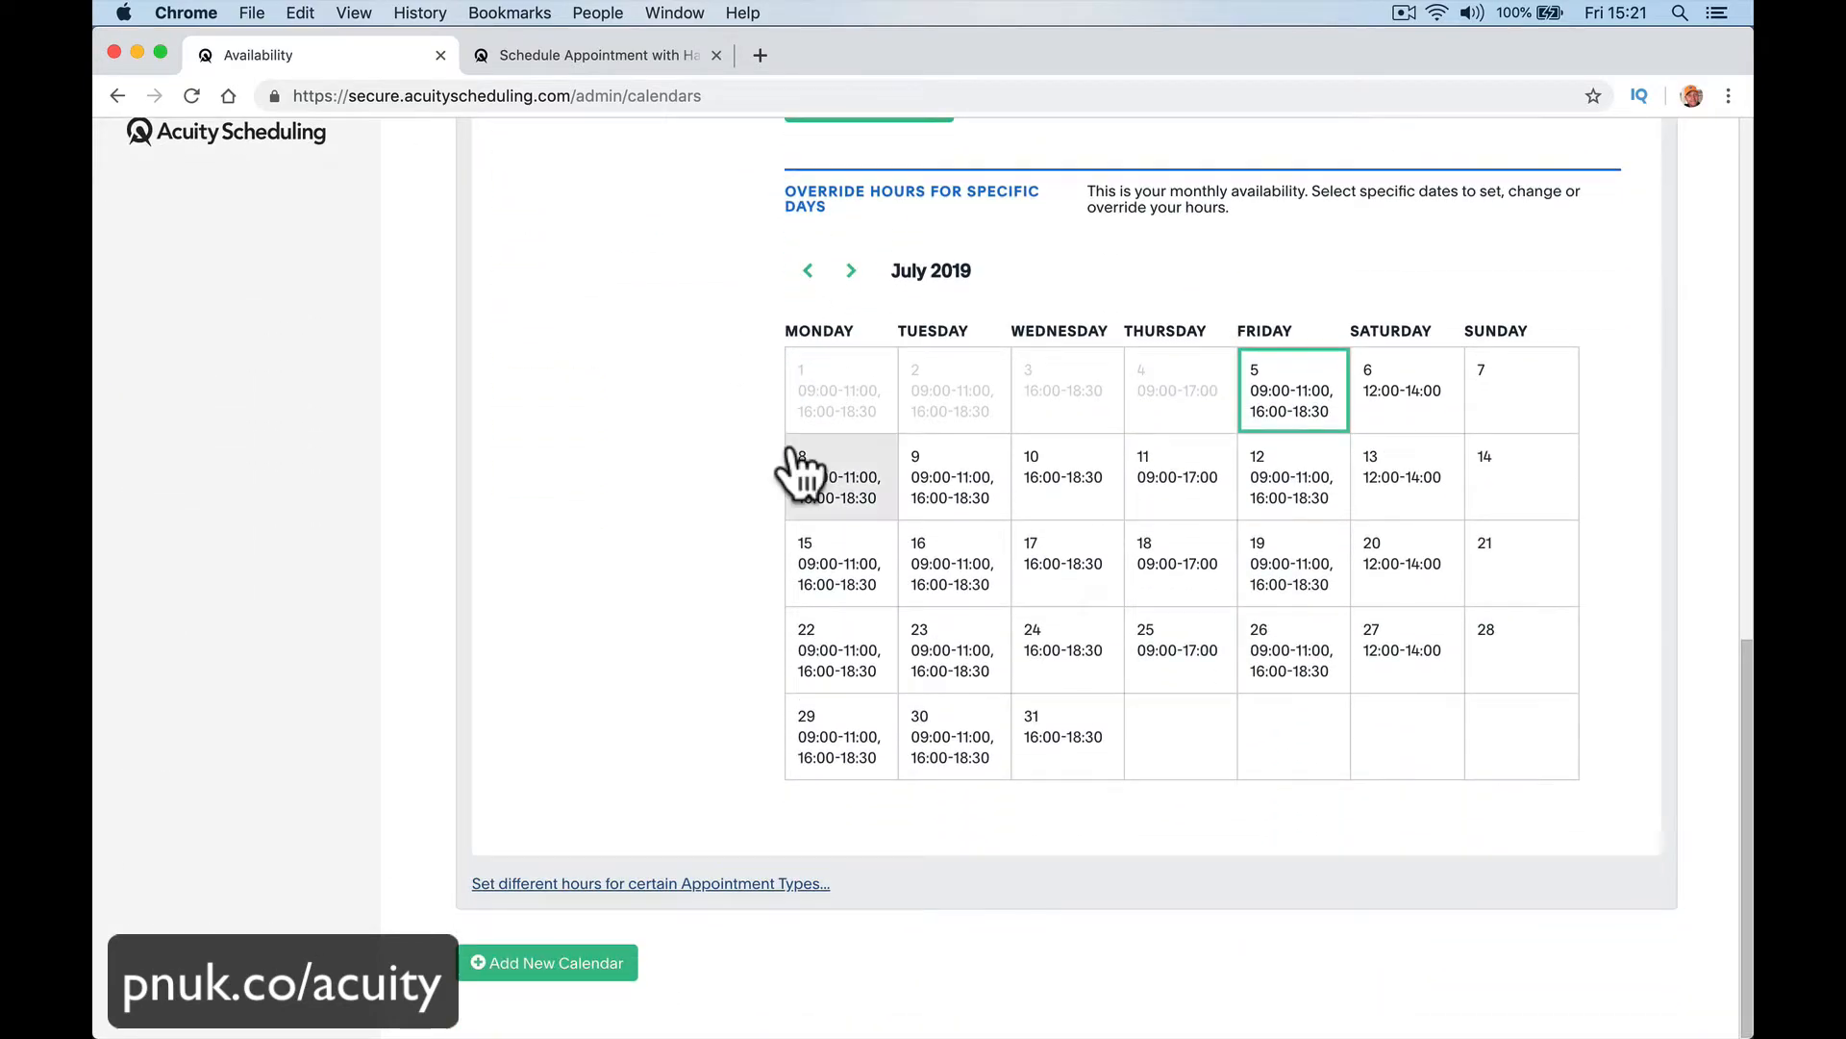
scroll(792, 466, up, 8)
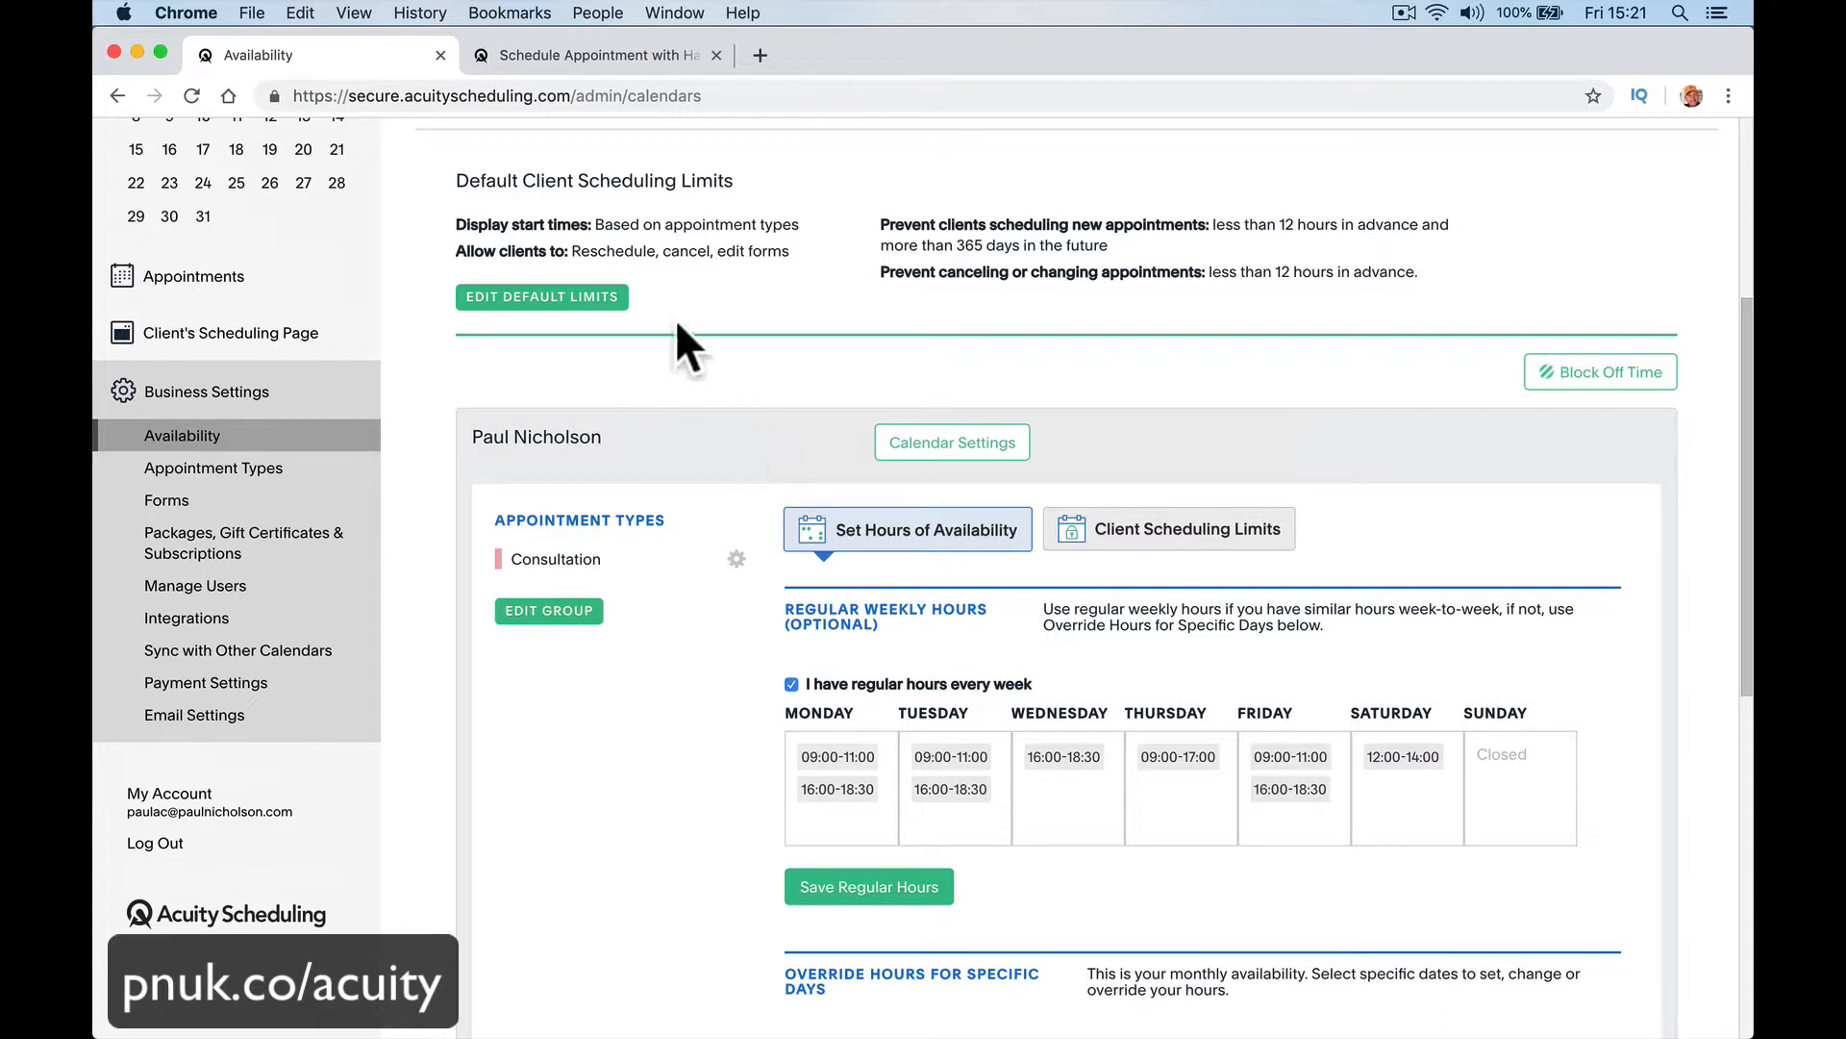
Step: In the default client scheduling limits, reduce the number of available appointments by 10% to look busy, and save the limits
click(627, 300)
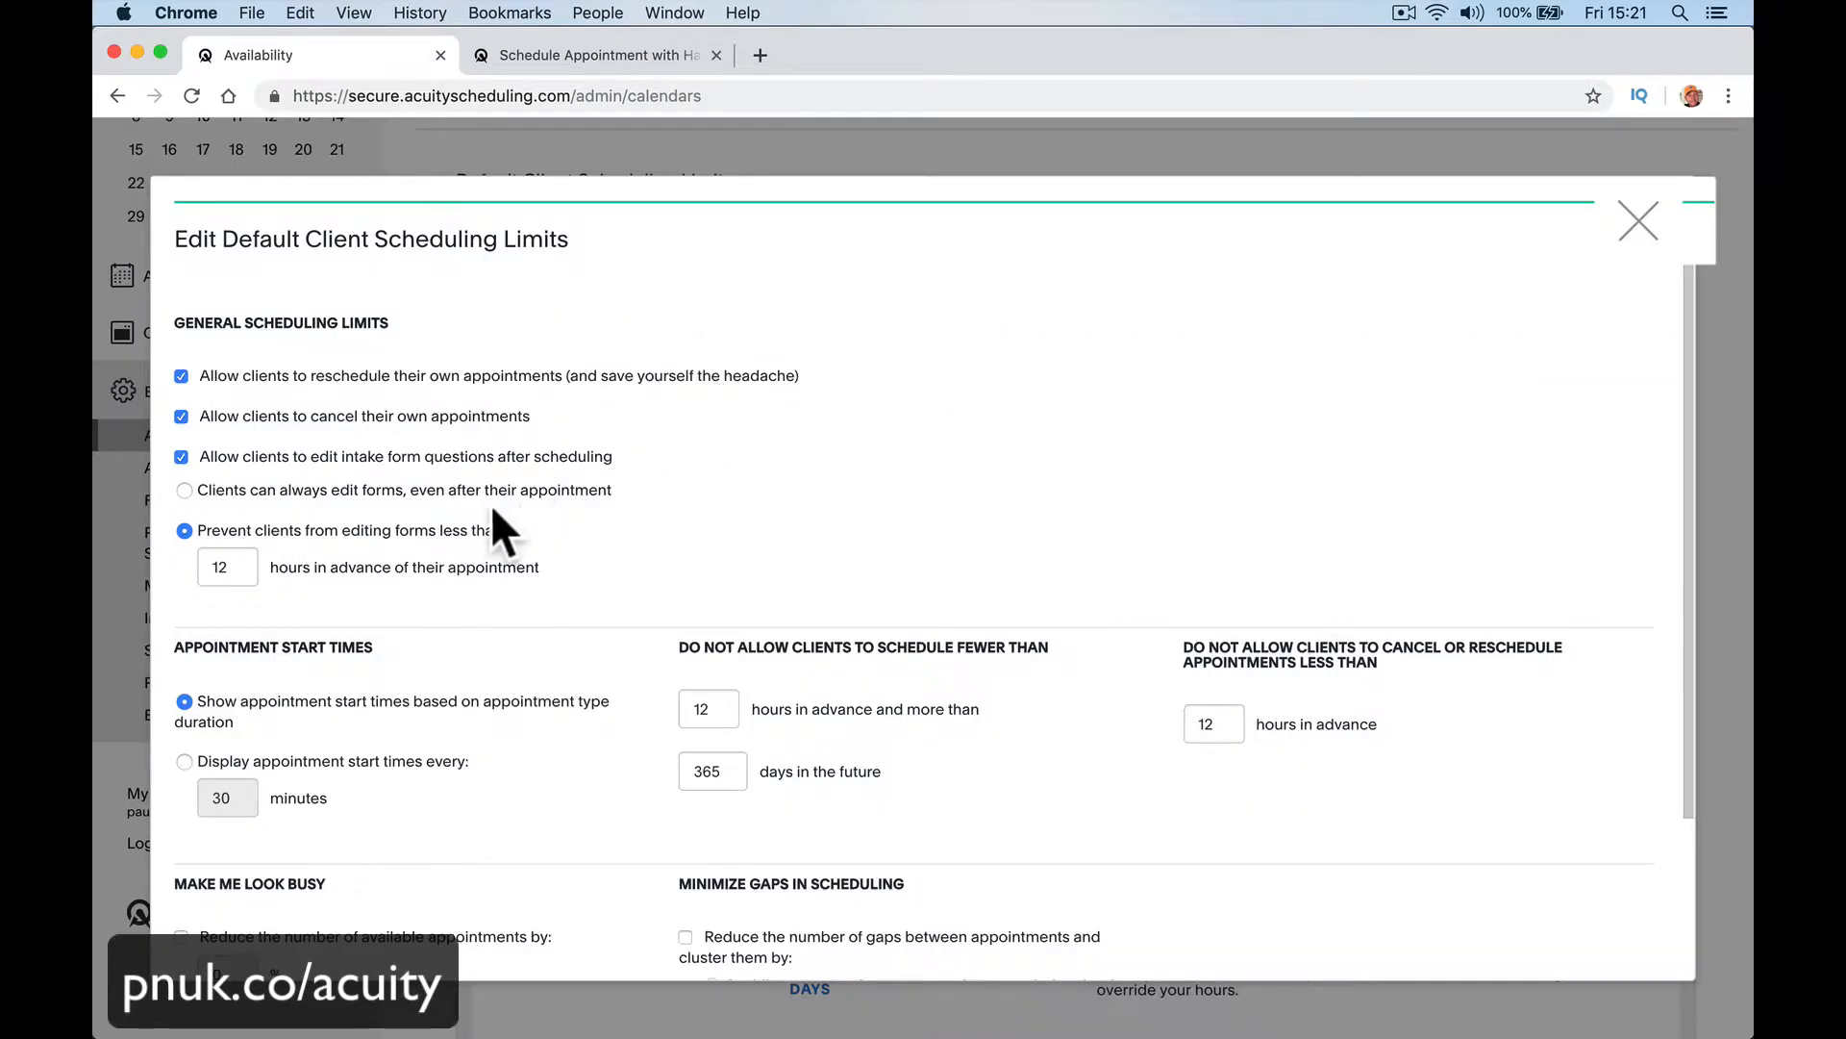
scroll(511, 538, down, 2)
scroll(510, 534, down, 6)
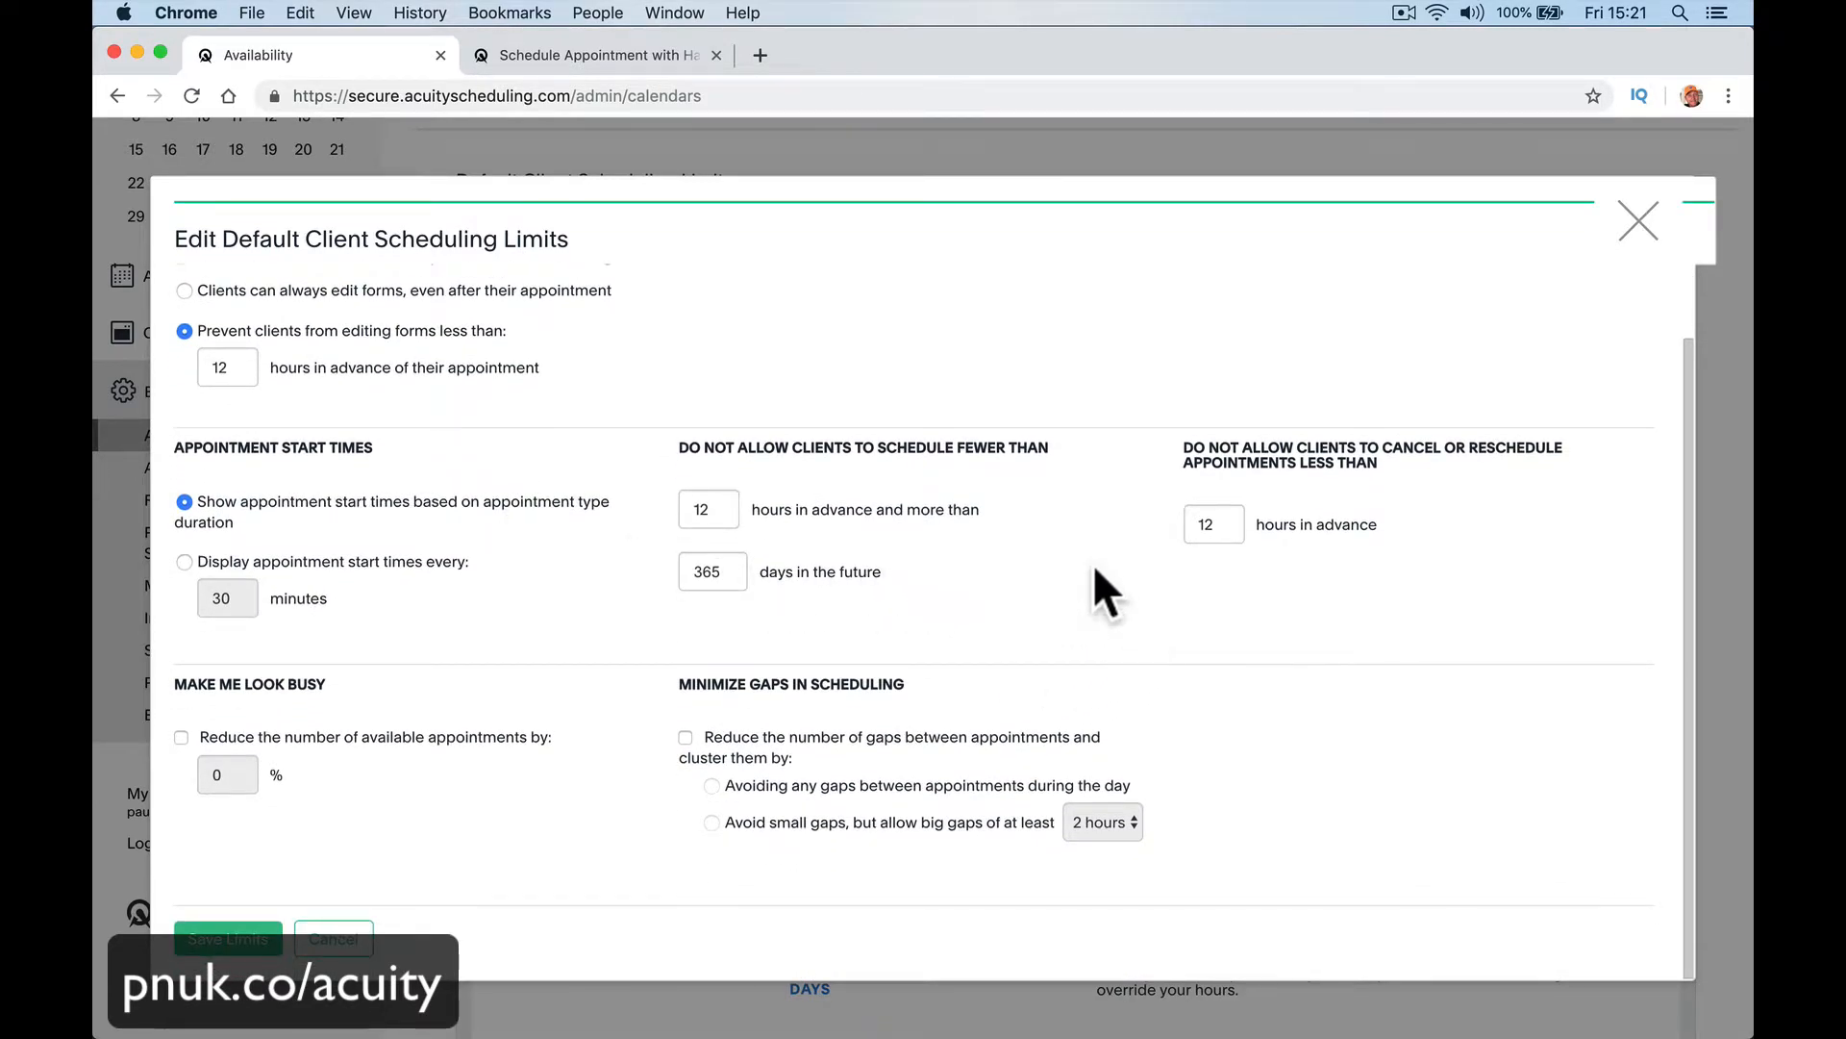
scroll(1082, 538, up, 8)
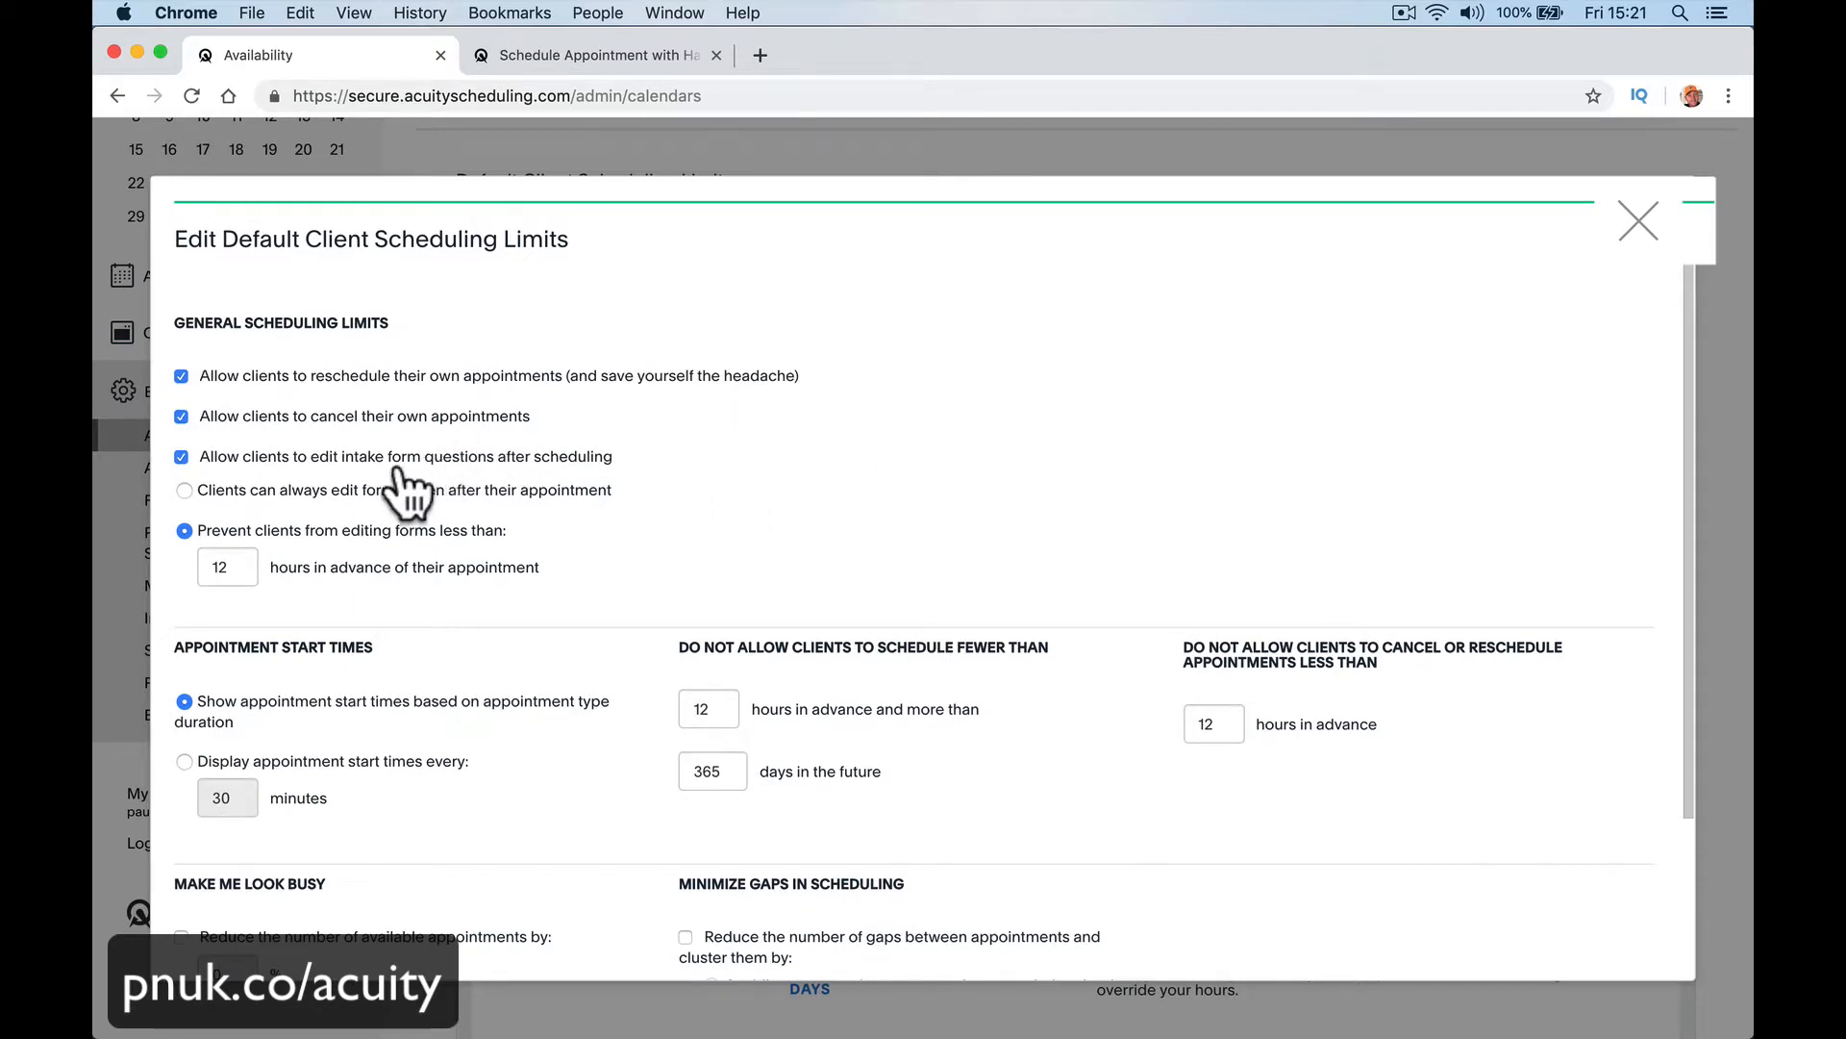
scroll(380, 519, down, 8)
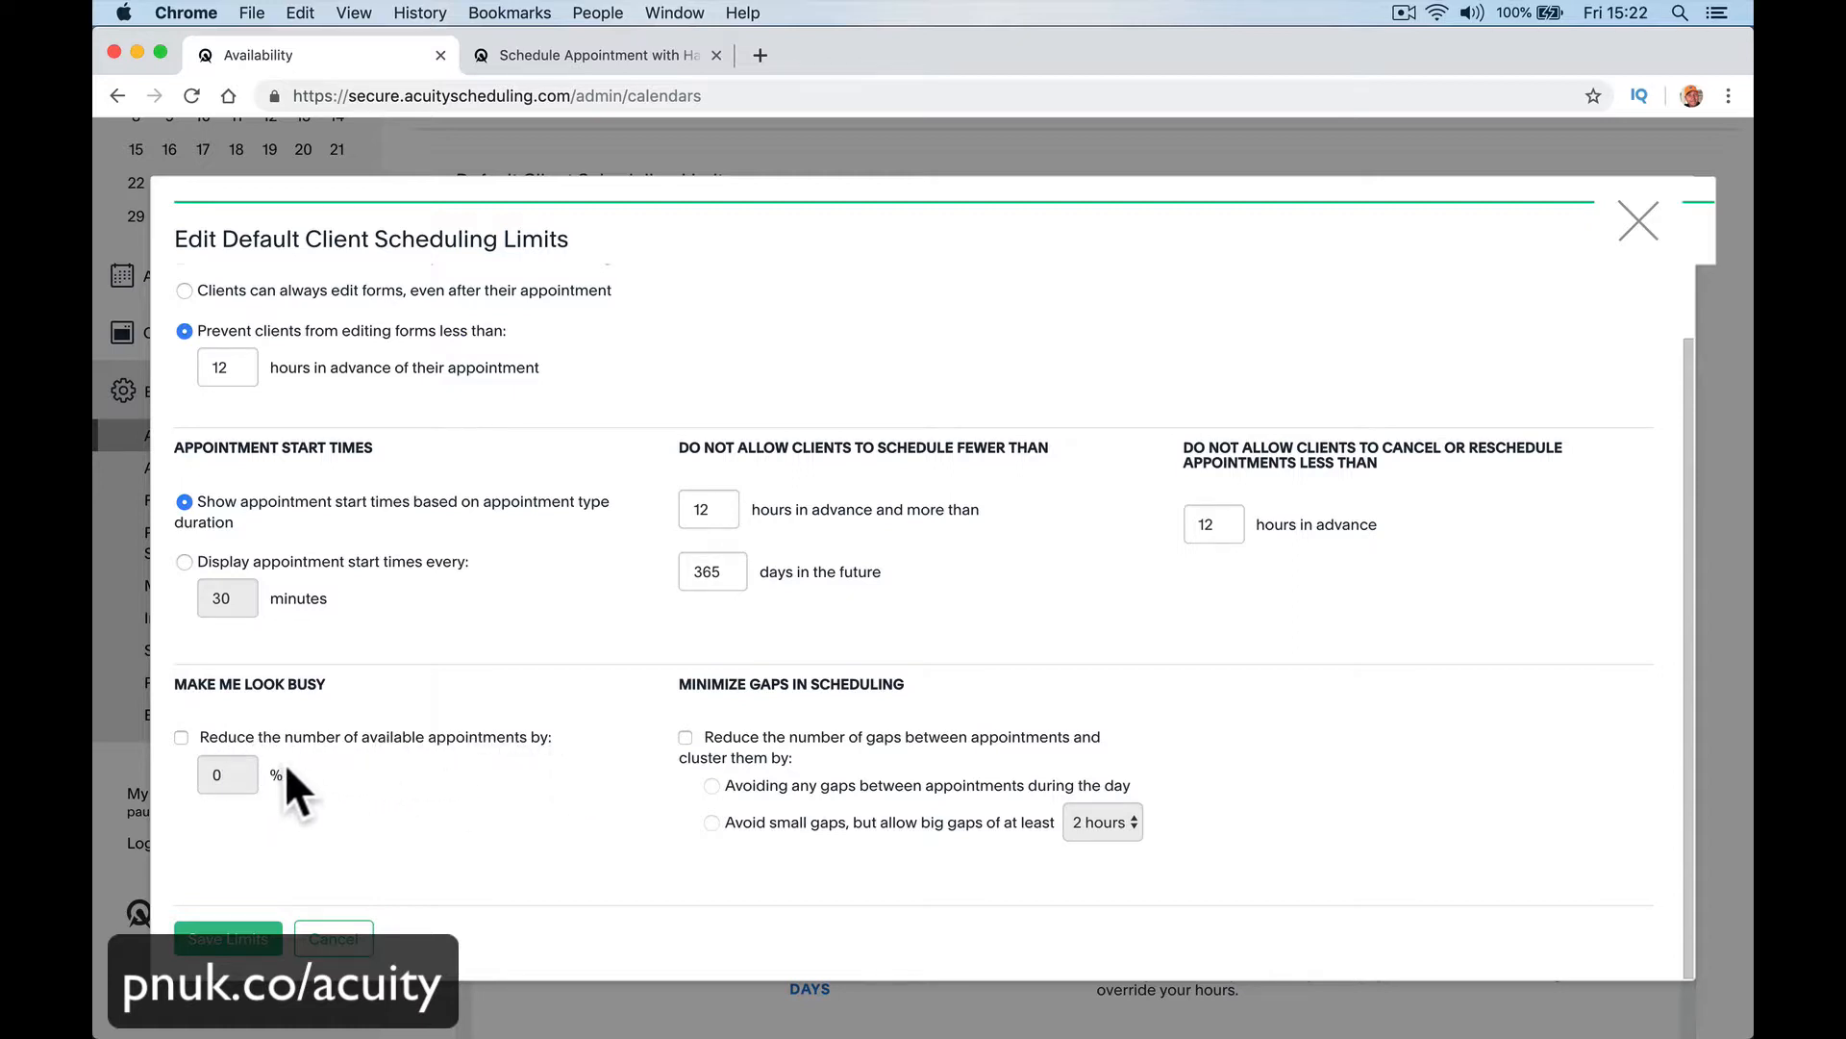
click(180, 737)
click(208, 775)
click(332, 818)
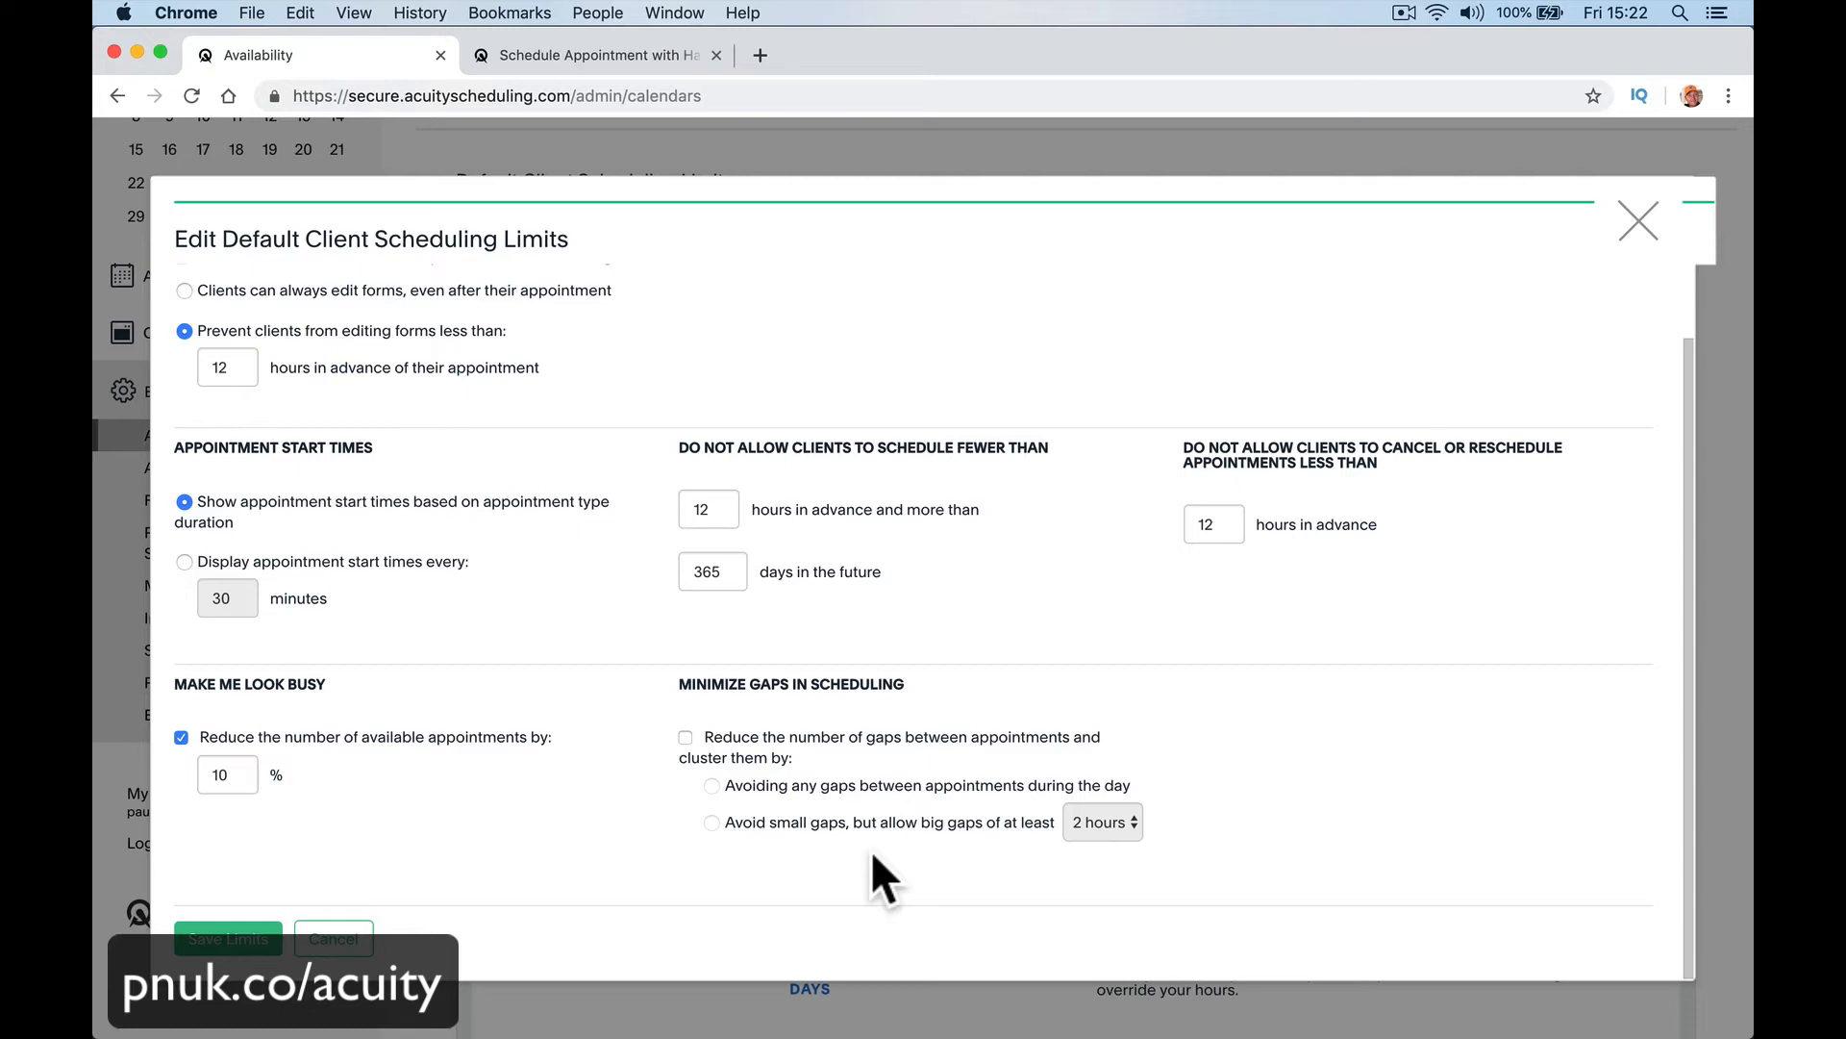
click(212, 931)
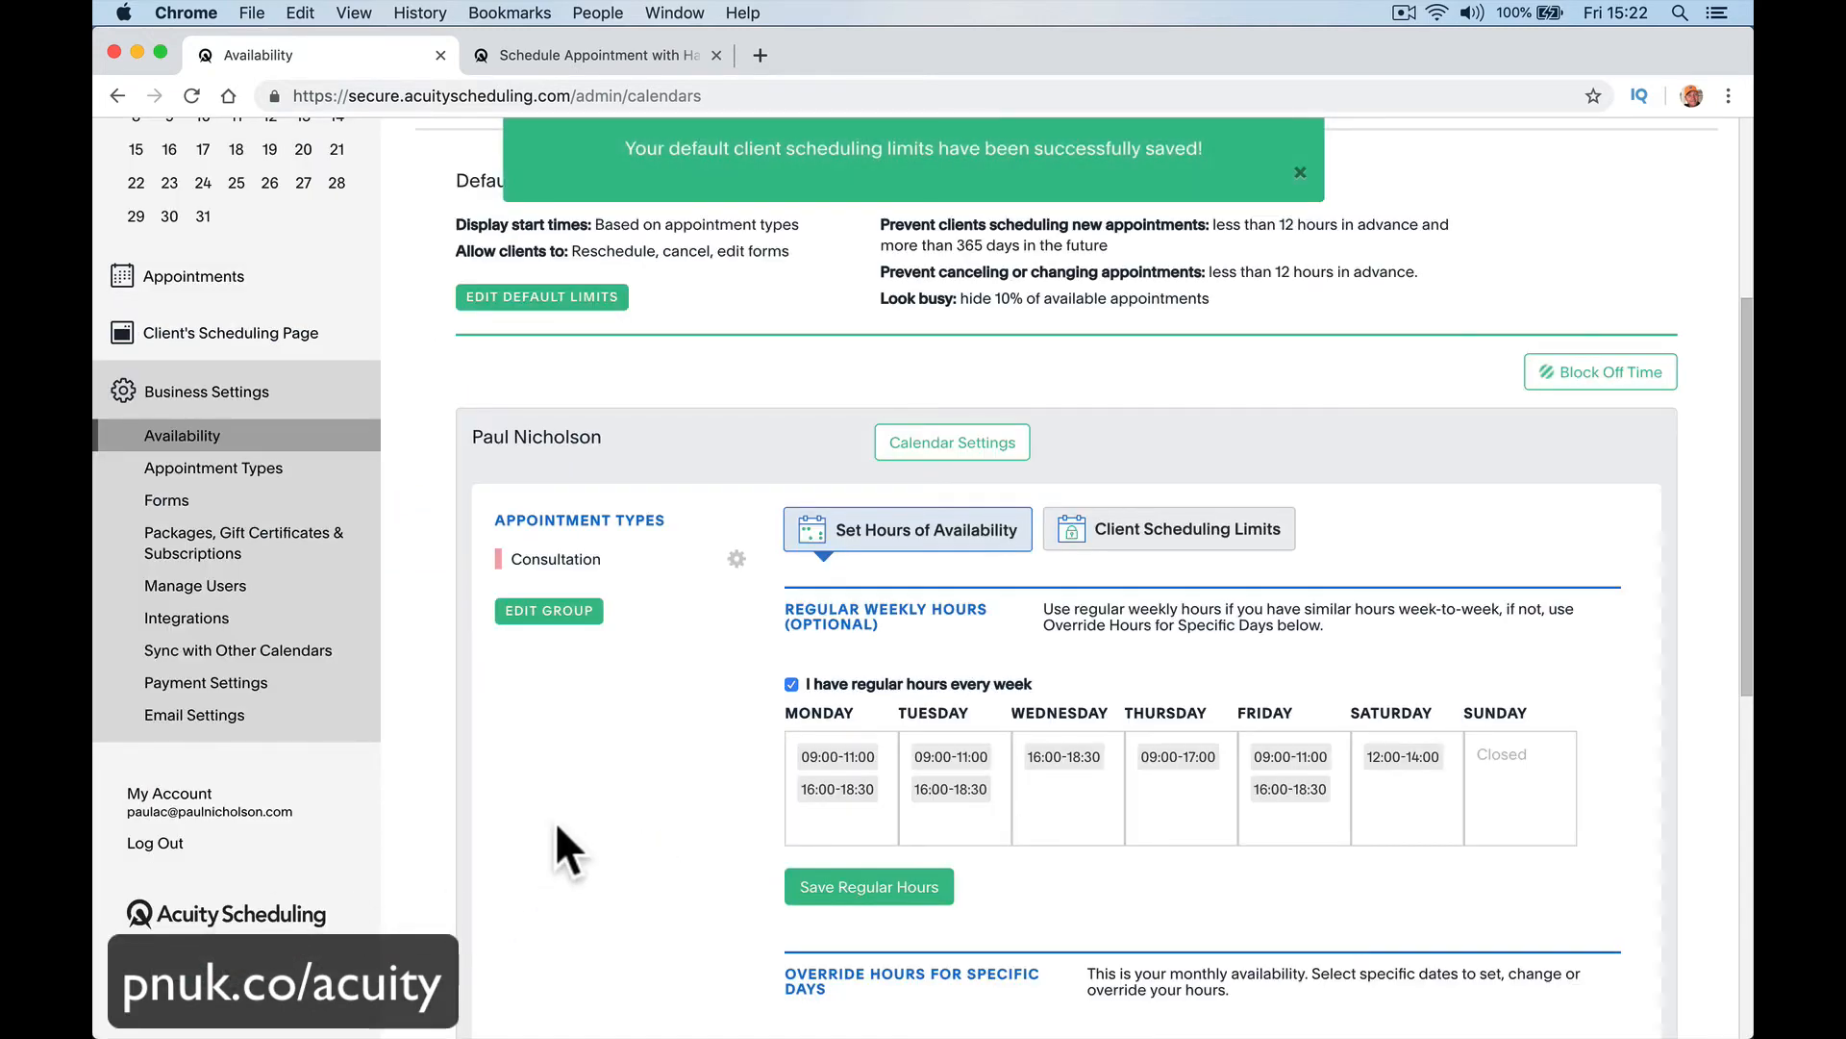
scroll(597, 664, up, 3)
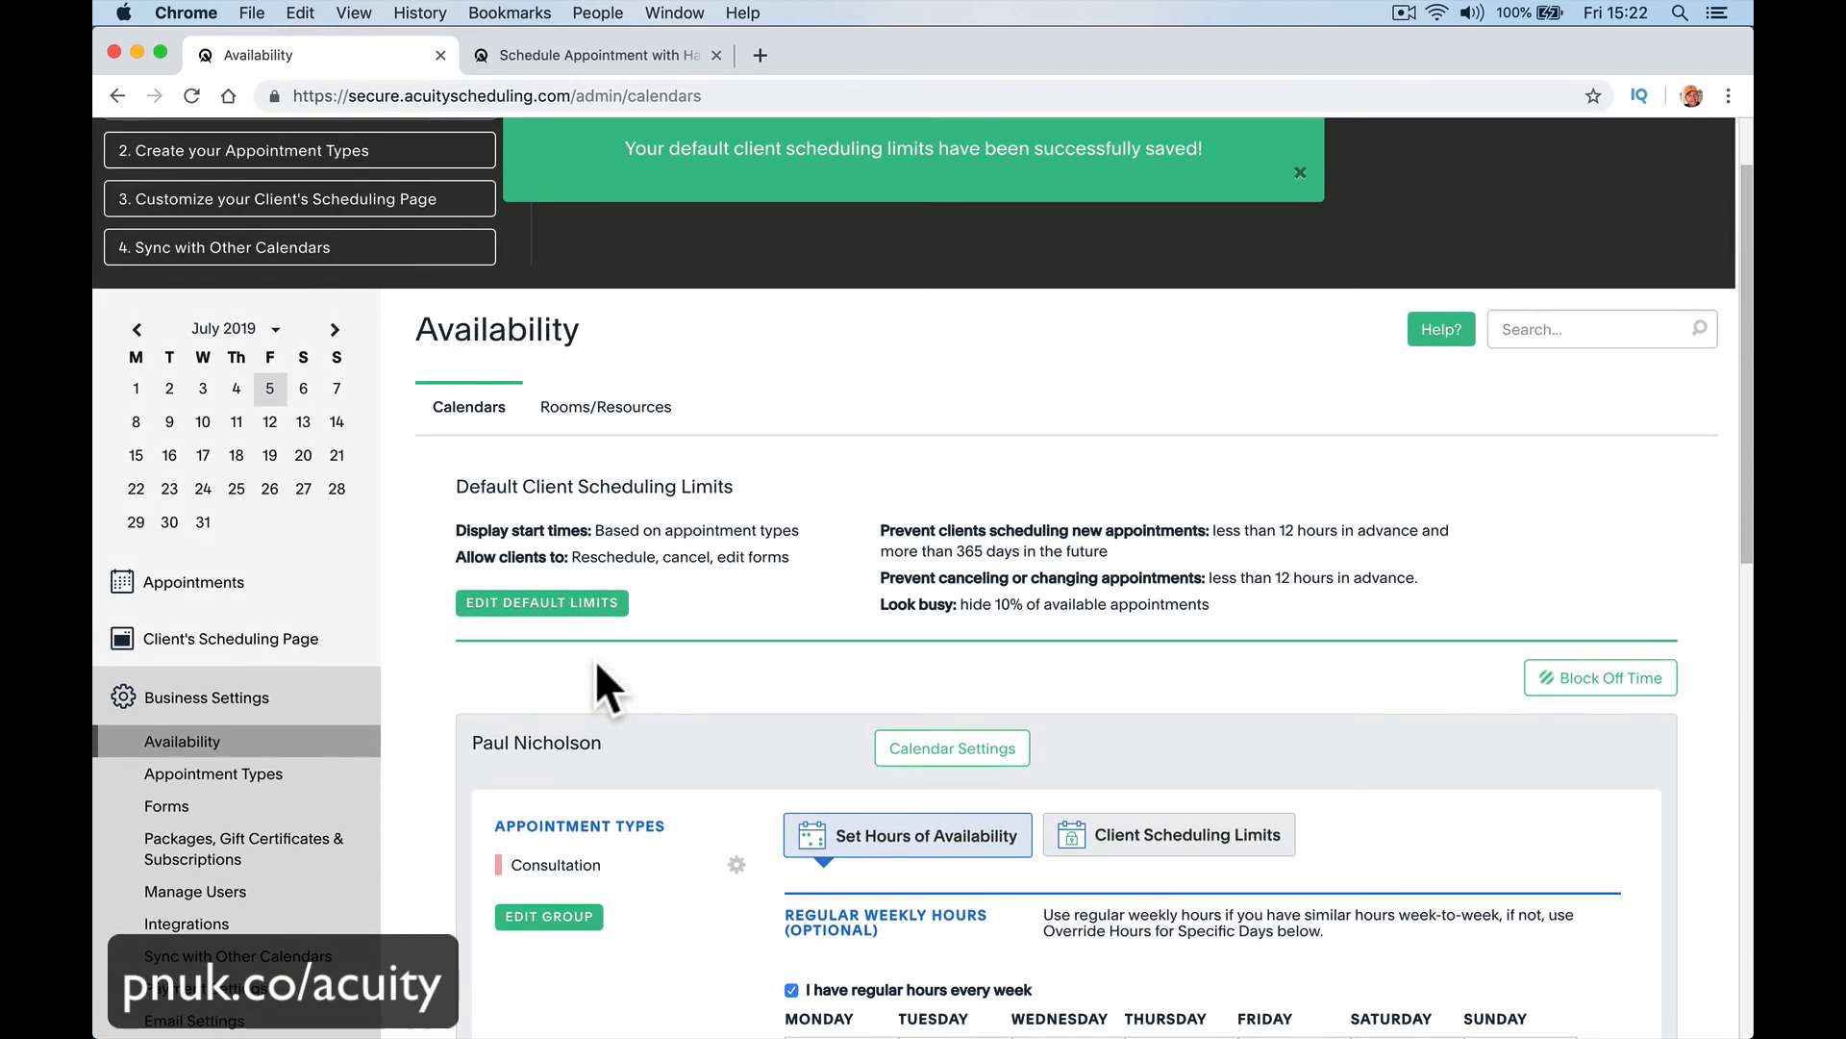
scroll(596, 664, down, 5)
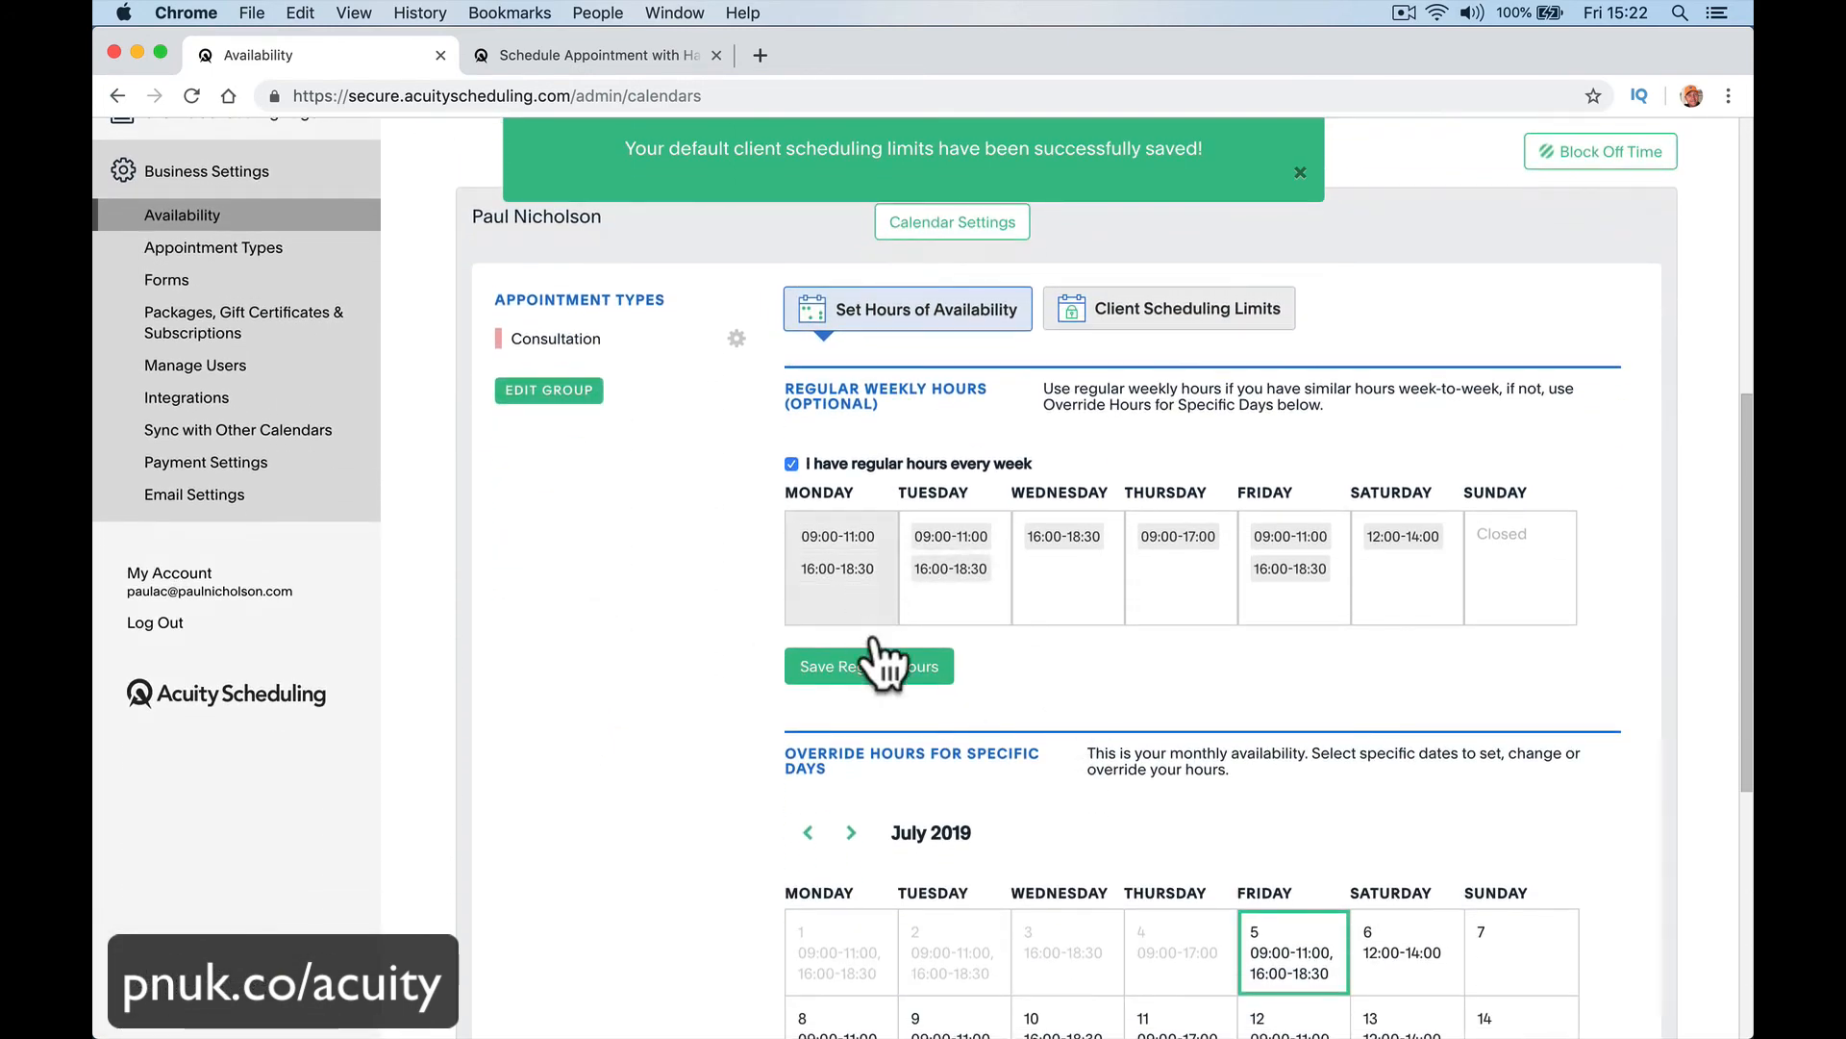